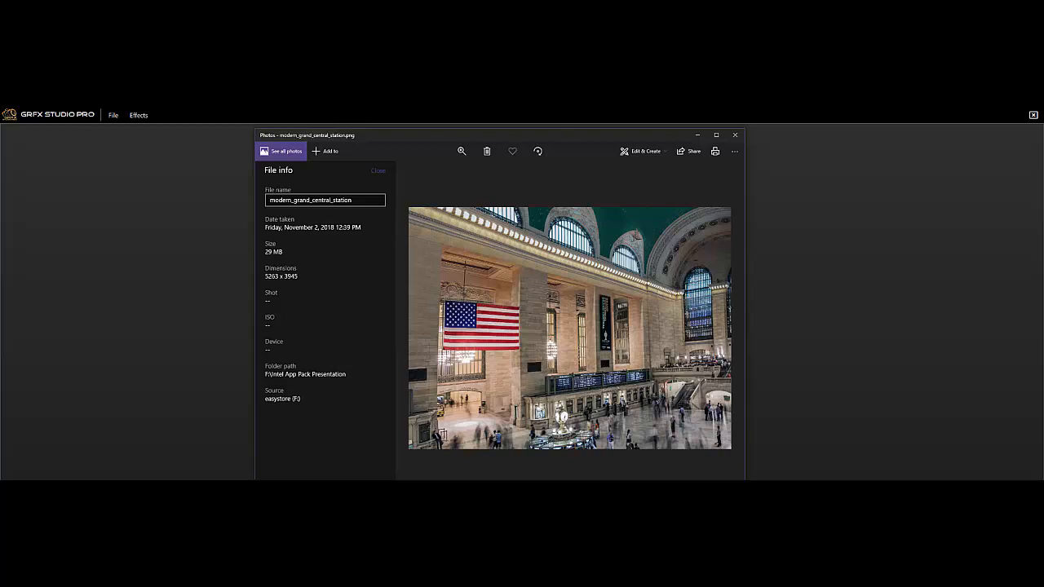
Step: Bring modern_grand_central_station.png from the Intel App Pack Presentation folder into GRFX Studio Pro and minimize the photo viewer and folder windows
key("alt+Tab")
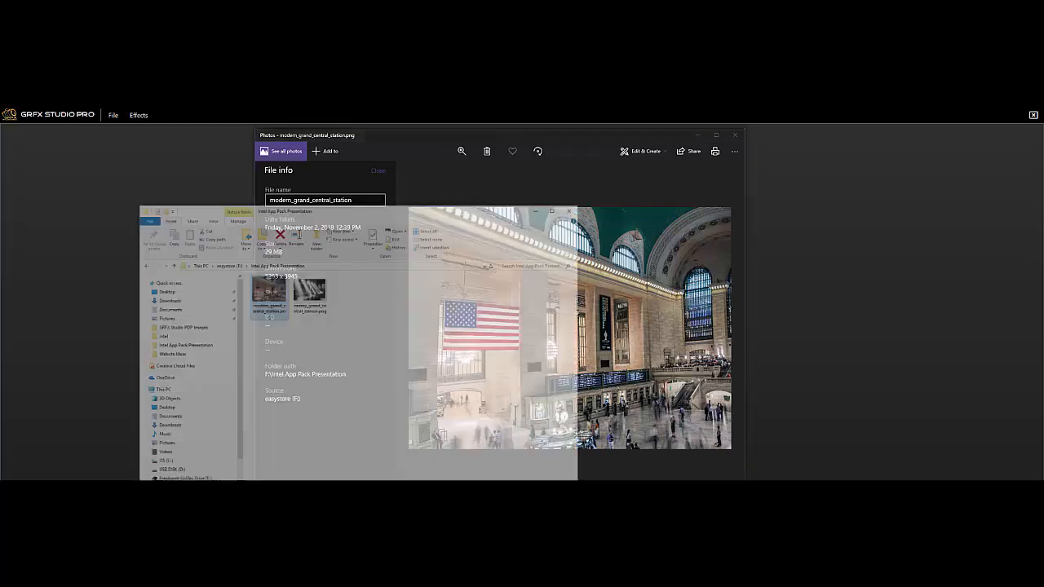
left_click_drag(276, 260, 805, 288)
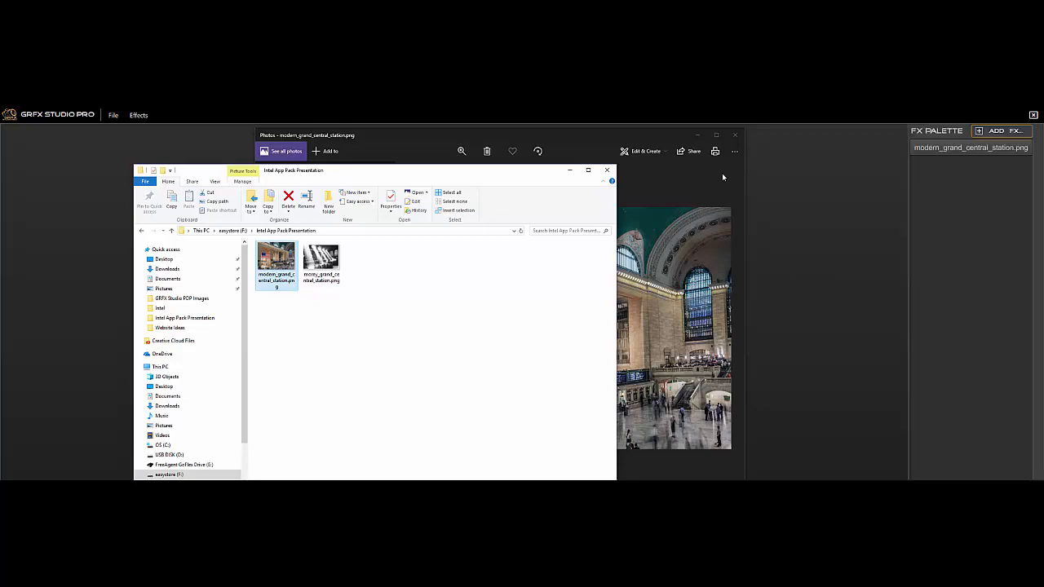
left_click(698, 135)
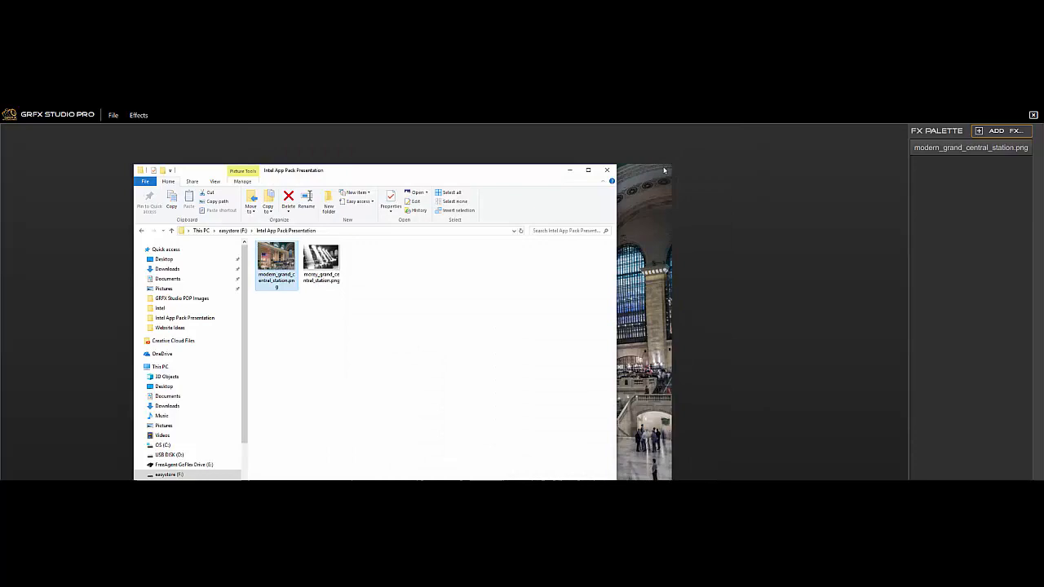
left_click(570, 170)
Step: Apply the Harden Black effect from the Black & White photo effects to the station image
left_click(994, 135)
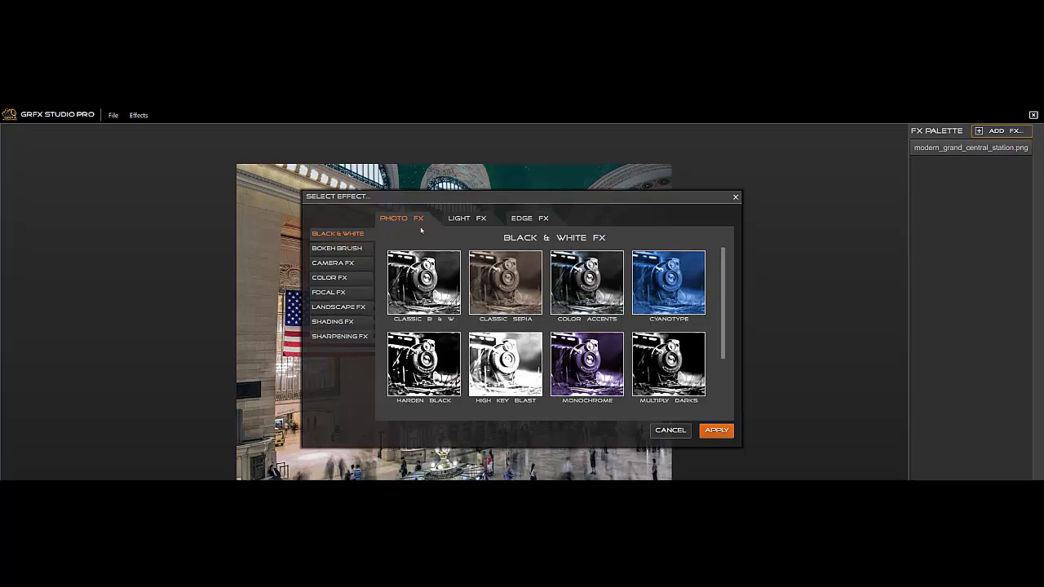
left_click(333, 278)
left_click(335, 292)
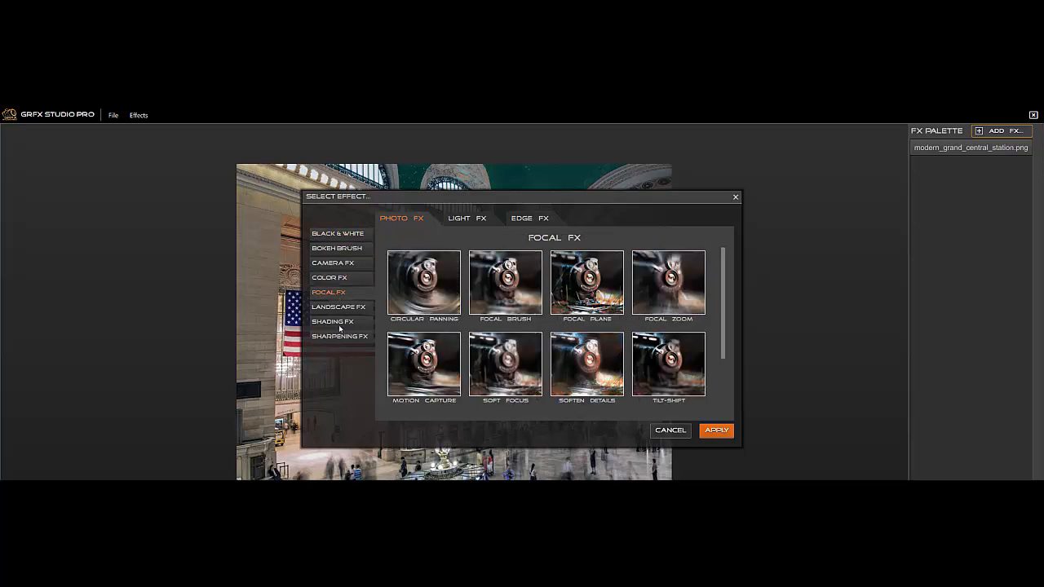
left_click(338, 323)
left_click(330, 234)
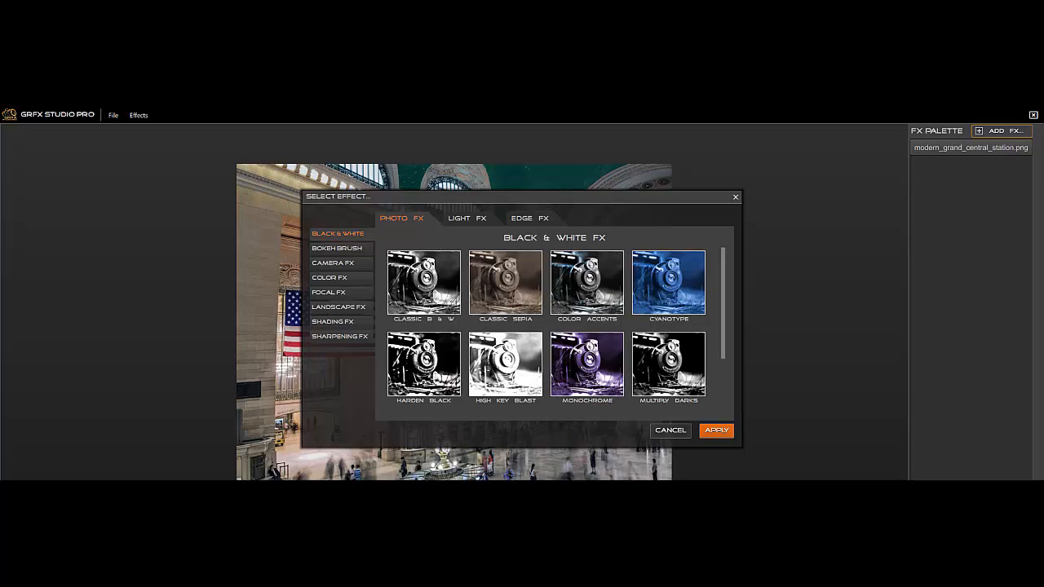
left_click(444, 351)
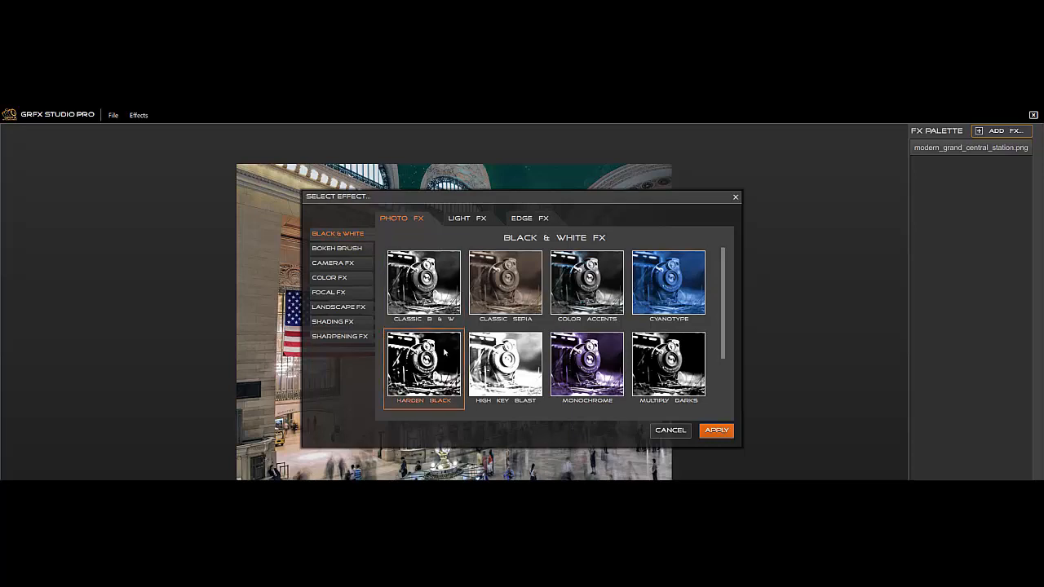
left_click(717, 432)
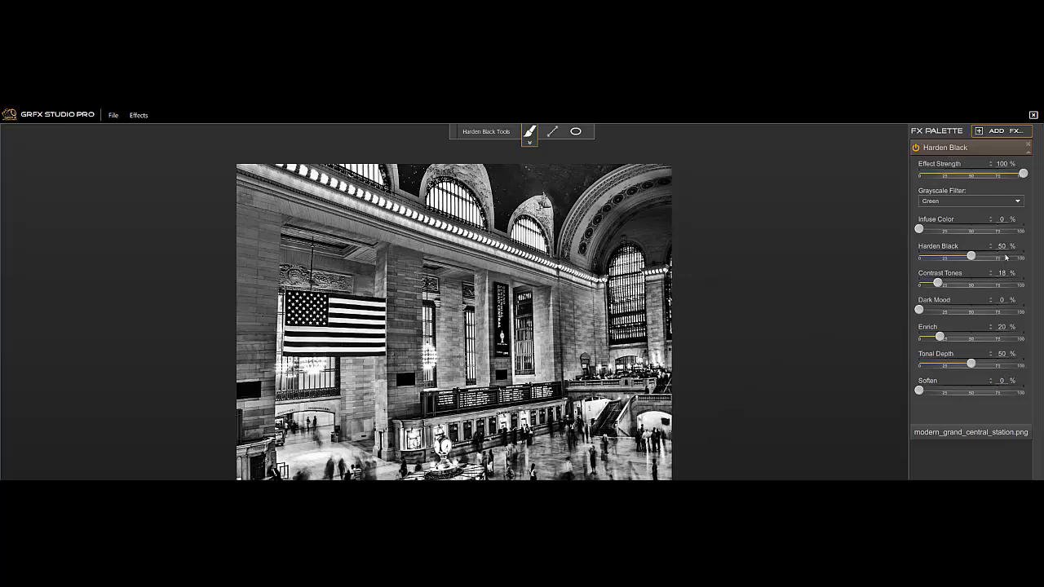
Step: Set the effect's Harden Black amount to 77% and Soften to 15%
left_click(1002, 257)
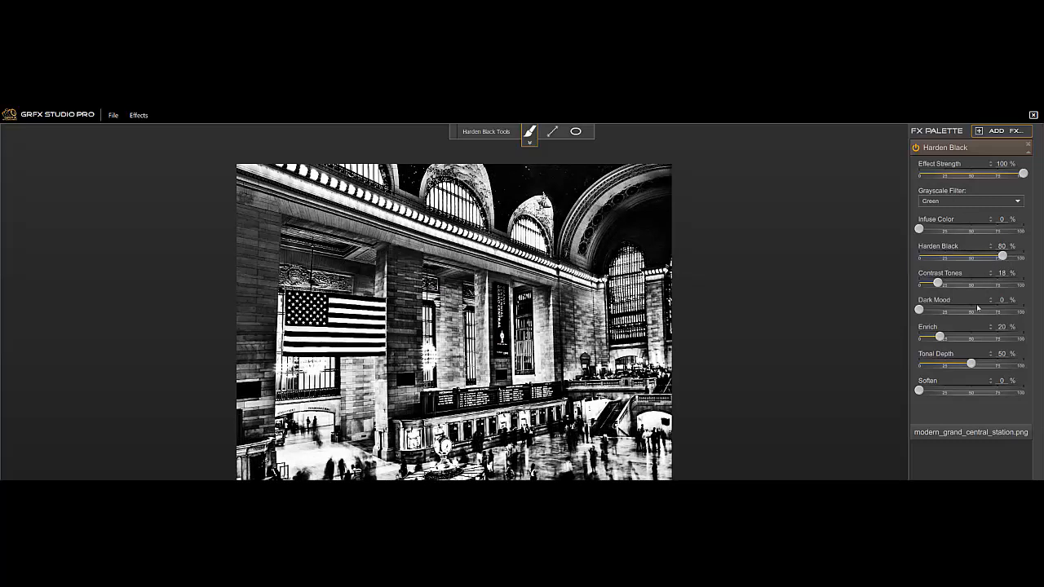
left_click(989, 257)
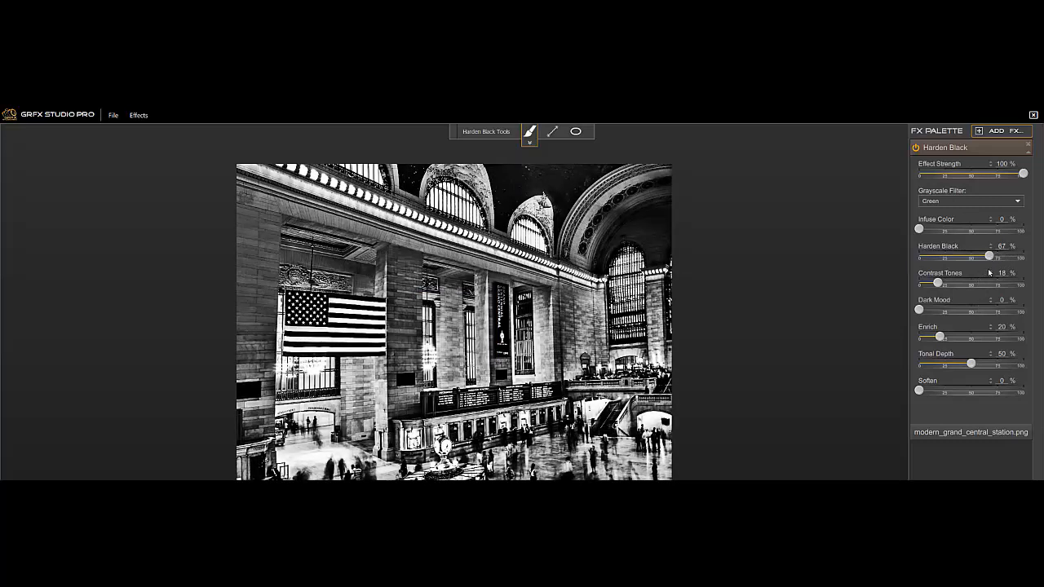
left_click(1000, 257)
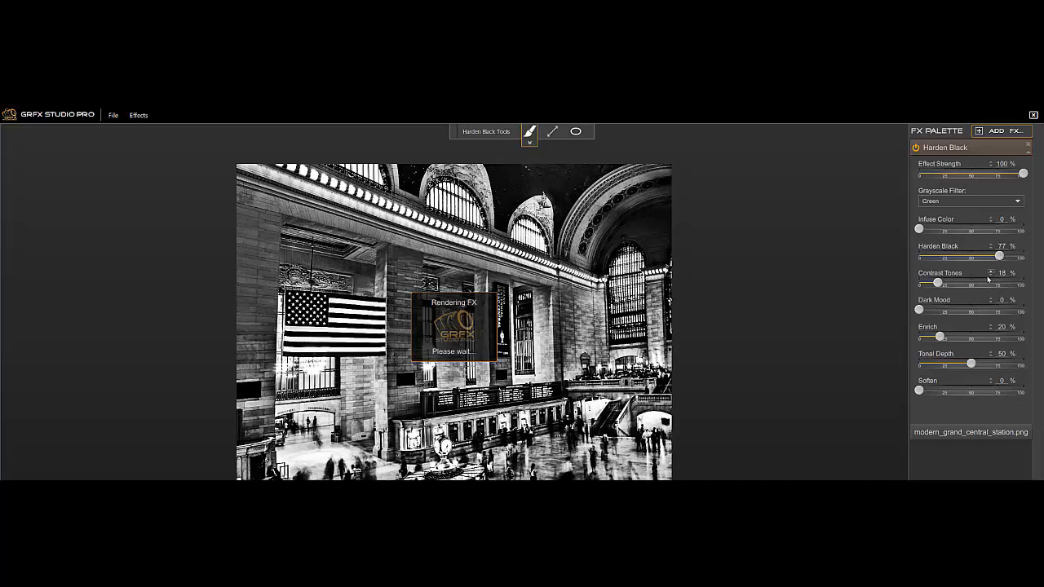
left_click(929, 392)
left_click(935, 391)
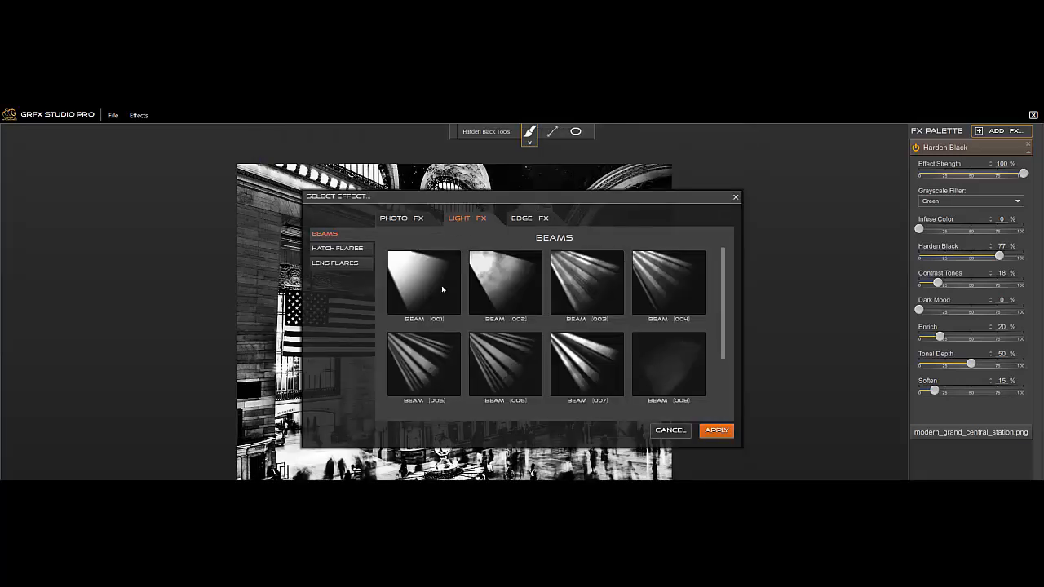
Step: Add the Beam (002) light effect and angle it from the small upper arched window down toward the floor by the staircase
double_click(498, 287)
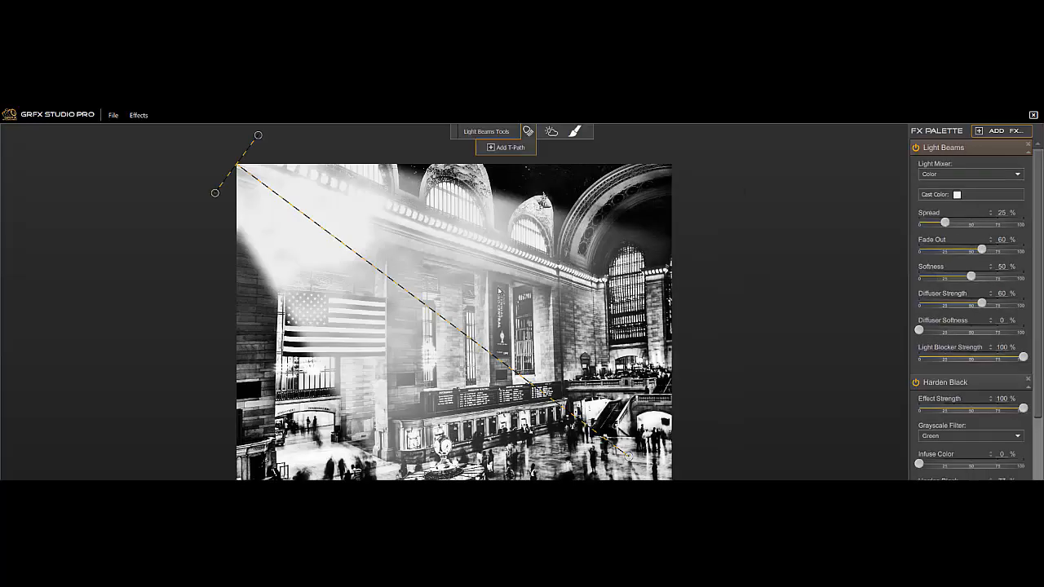
left_click_drag(629, 456, 335, 298)
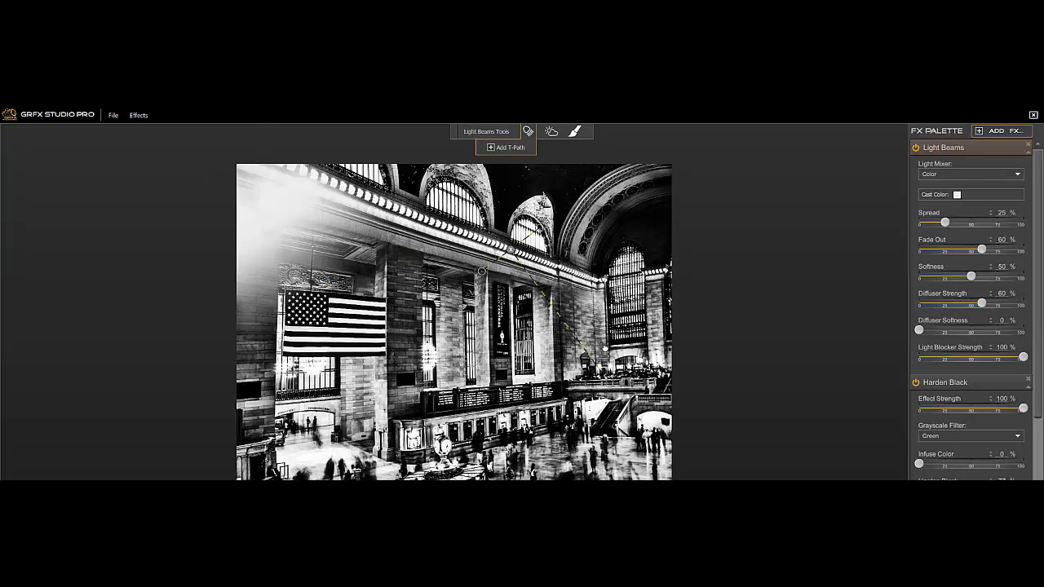
left_click_drag(605, 327, 611, 321)
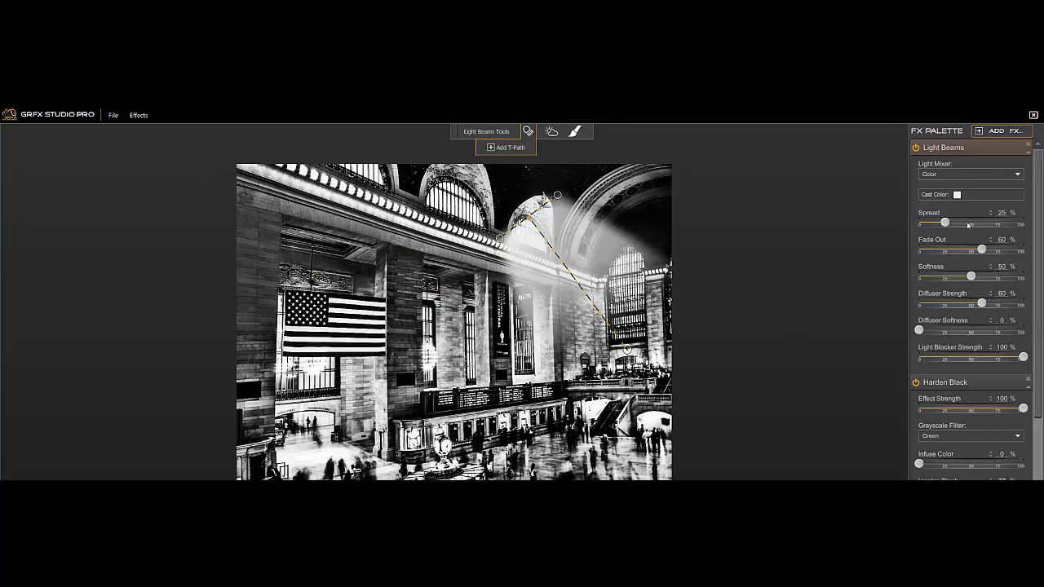
left_click_drag(557, 196, 542, 225)
left_click_drag(573, 390, 632, 454)
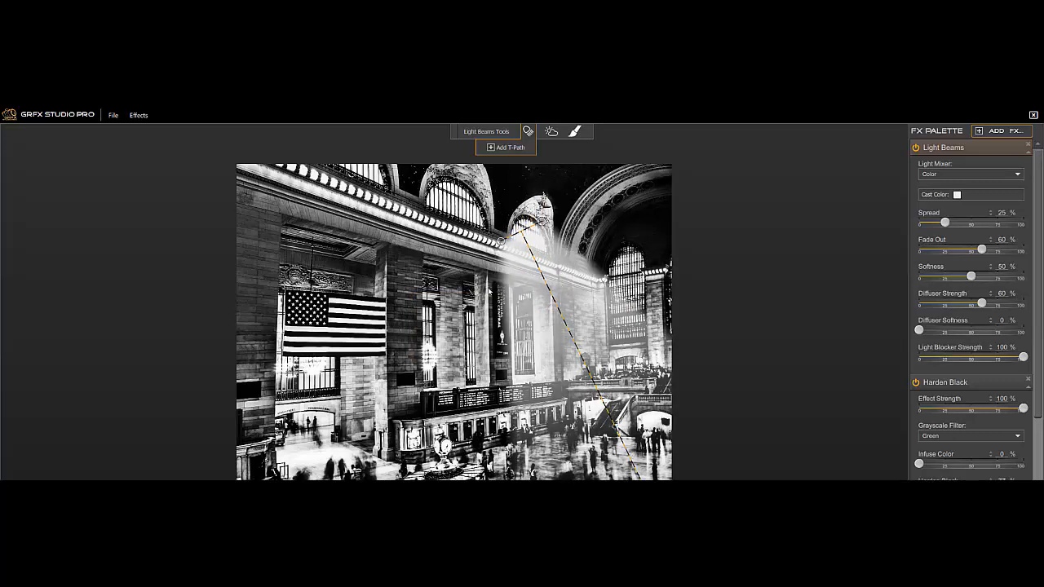
left_click_drag(501, 242, 510, 235)
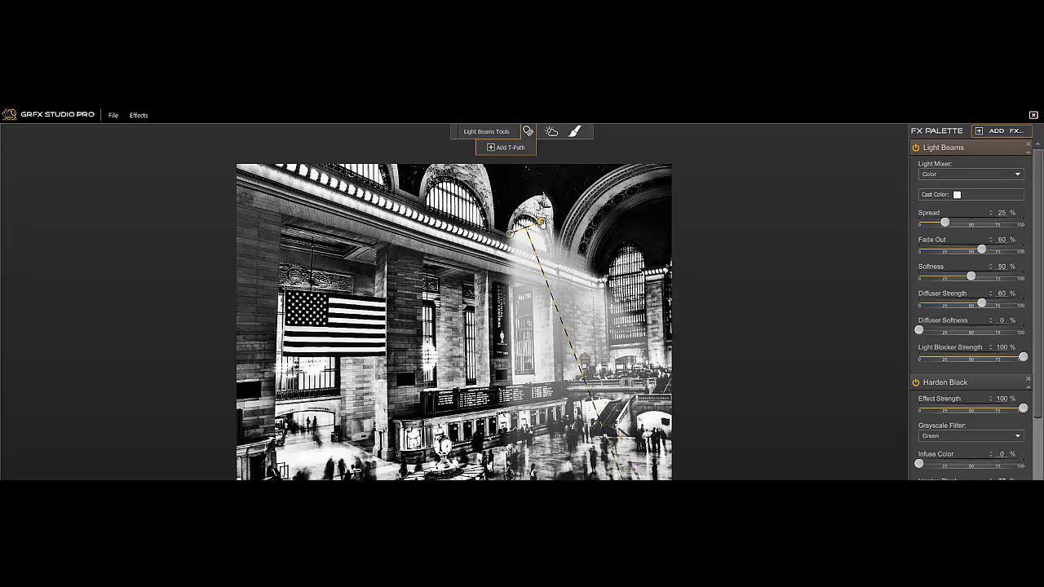
left_click_drag(596, 411, 591, 392)
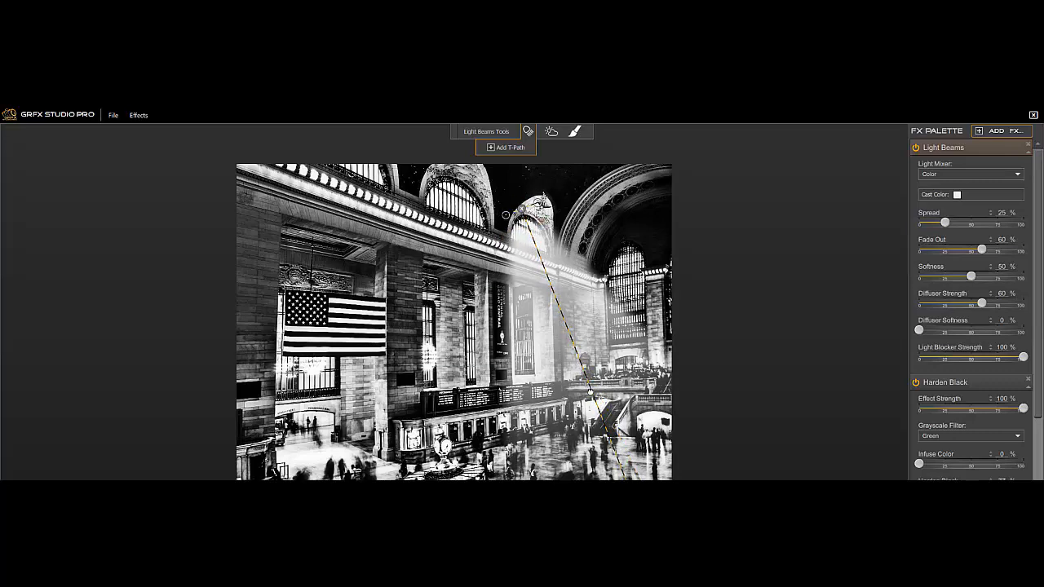
left_click_drag(628, 484, 641, 458)
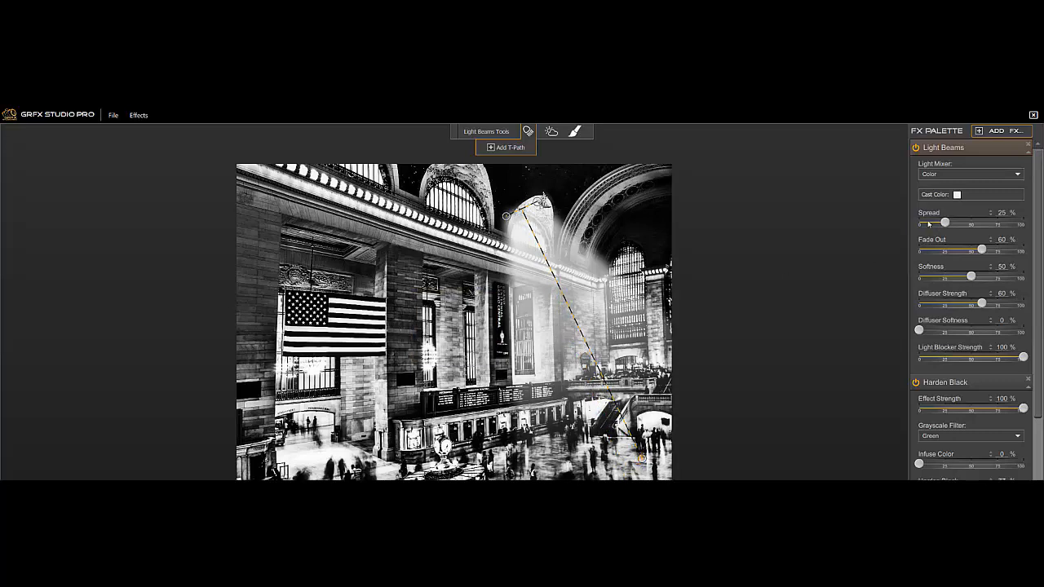
Step: Set the beam's Spread to 5%, Diffuser Strength to 11% and Softness to 63%, extending its path farther down the floor
left_click(927, 222)
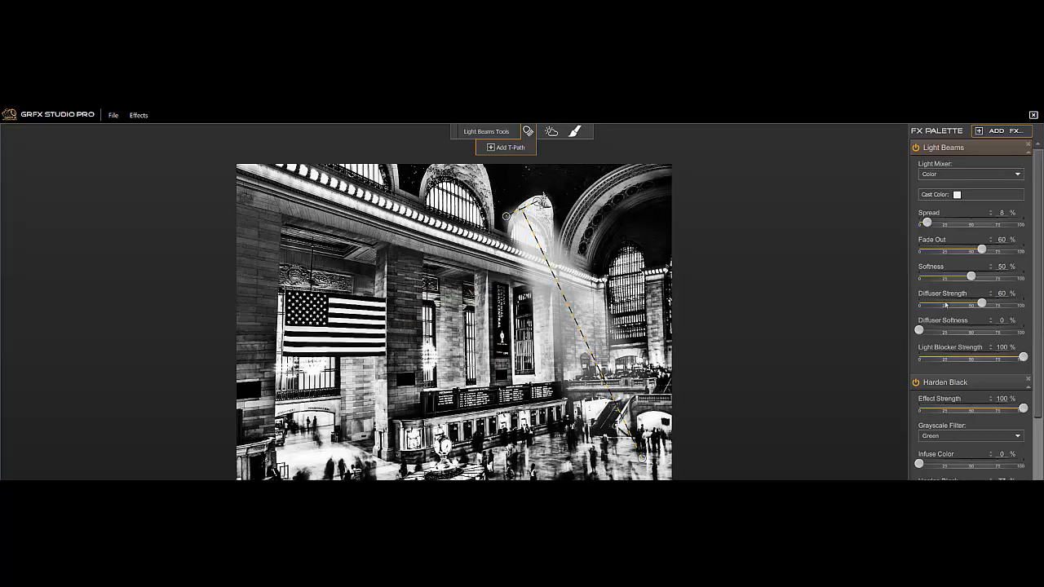
left_click(931, 304)
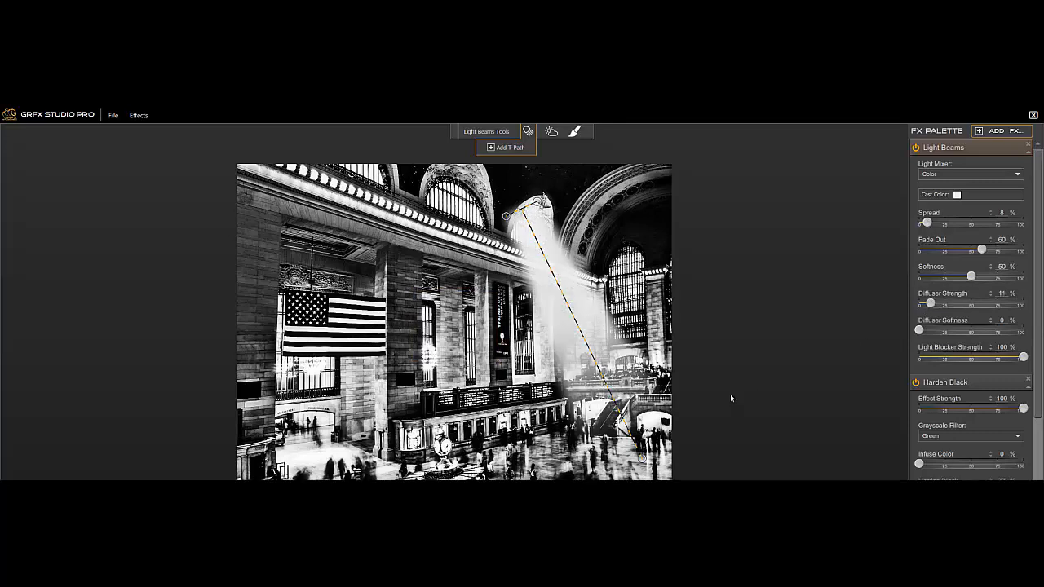
left_click_drag(642, 458, 647, 488)
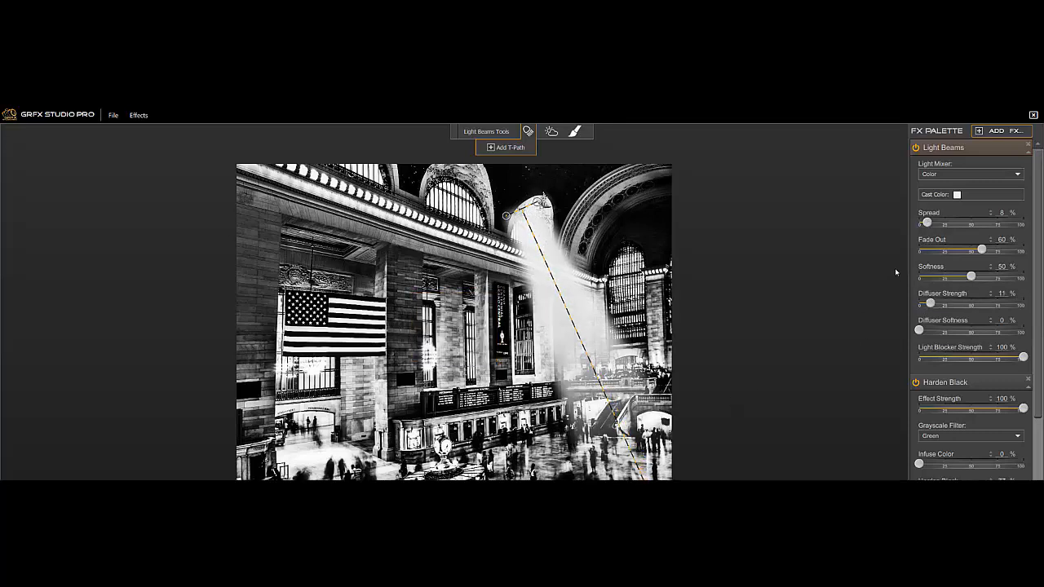
left_click_drag(927, 222, 924, 222)
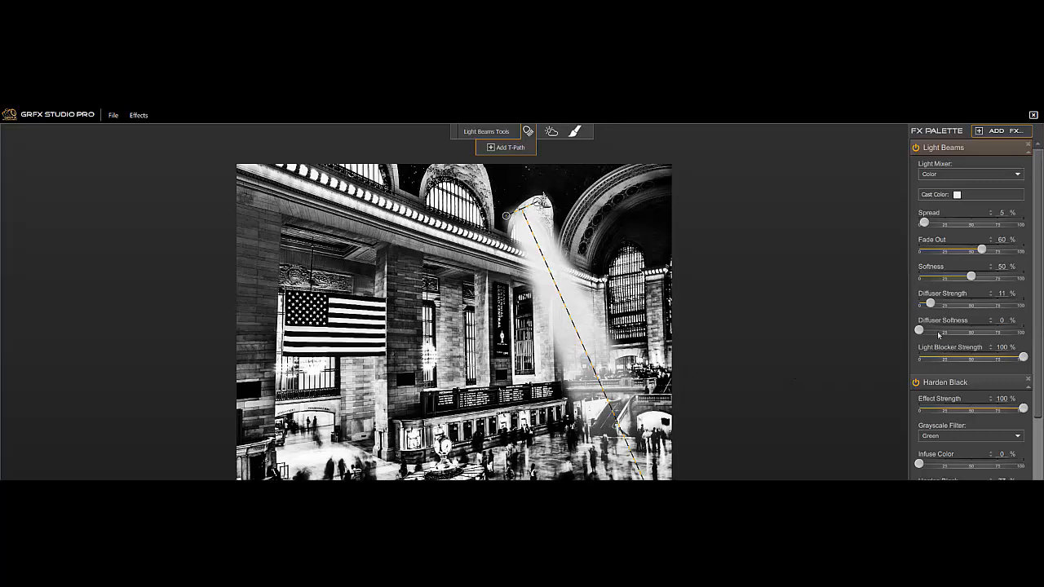
left_click_drag(981, 280, 985, 278)
Step: Raise the Light Beams mask brush opacity and brush along the beam's upper edges around the small arched window
left_click(575, 131)
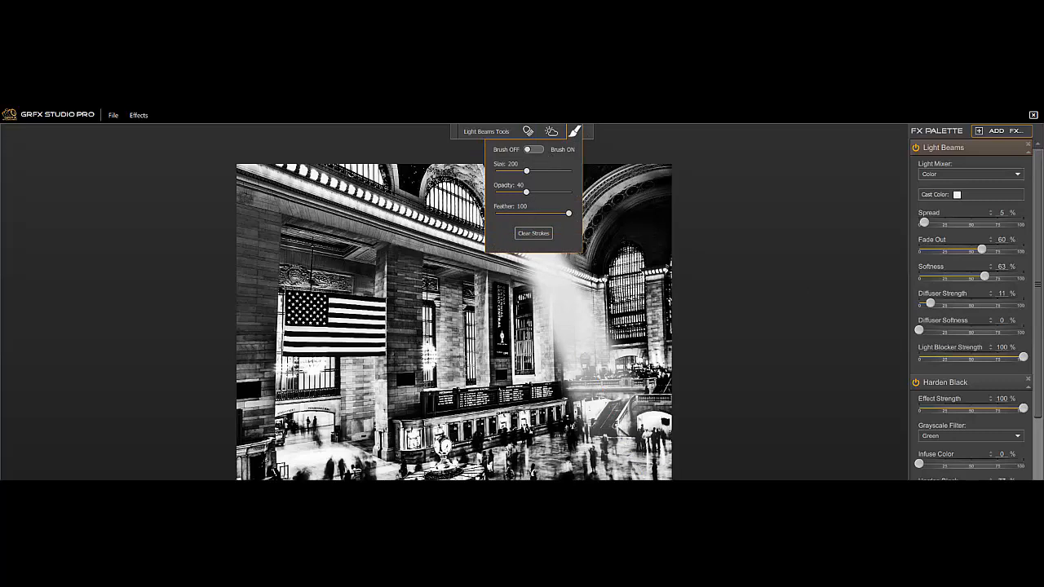
mouse_move(573, 144)
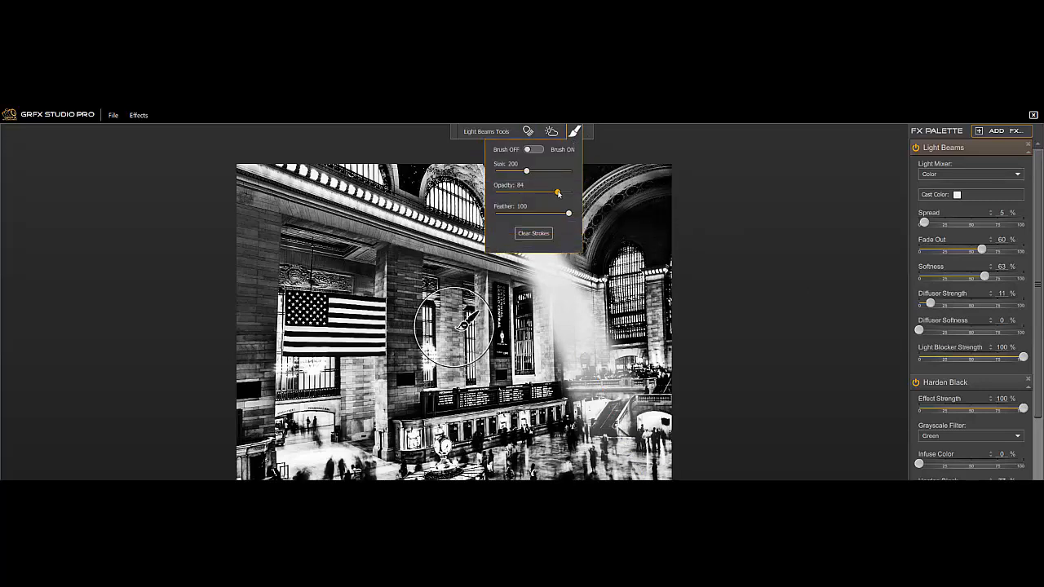
mouse_move(583, 204)
left_mouse_down()
mouse_move(559, 210)
mouse_move(539, 196)
mouse_move(488, 217)
left_mouse_up()
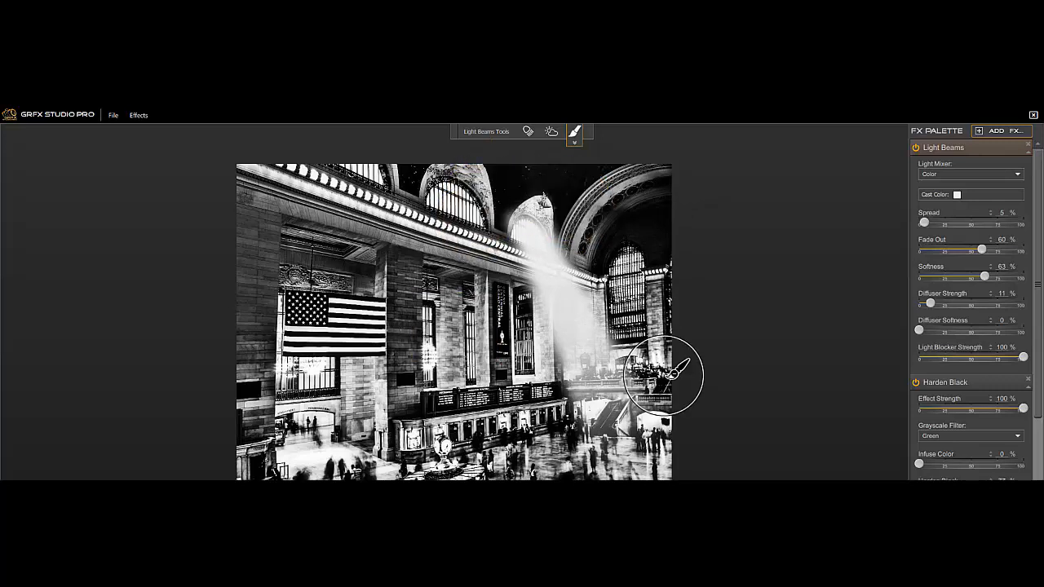
mouse_move(555, 182)
left_mouse_down()
mouse_move(596, 214)
mouse_move(582, 221)
left_mouse_up()
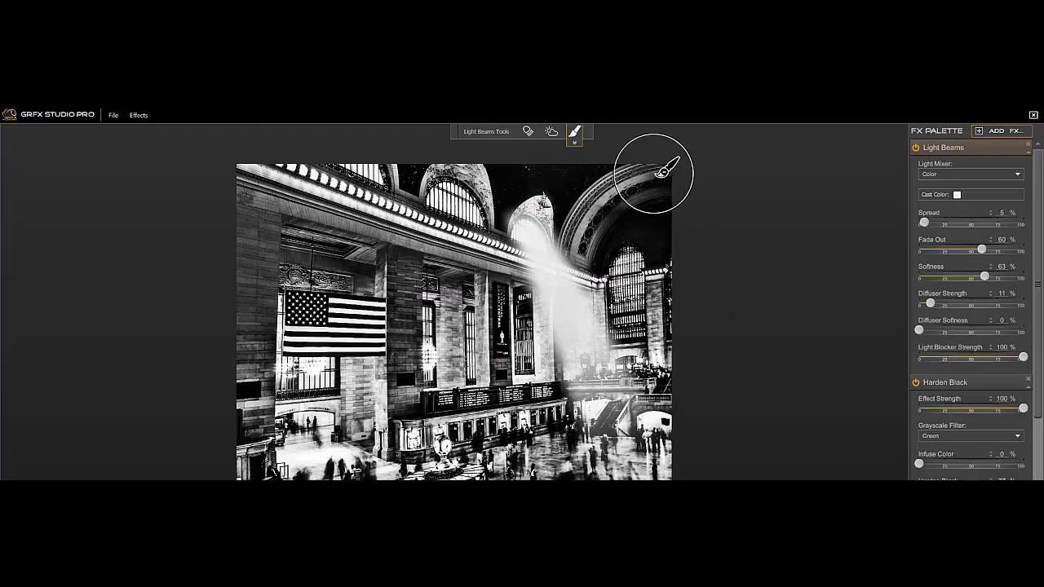
Step: Add a second Beam (002) light effect running from the larger middle arched window down past the ticket counters to the floor
left_click(1003, 130)
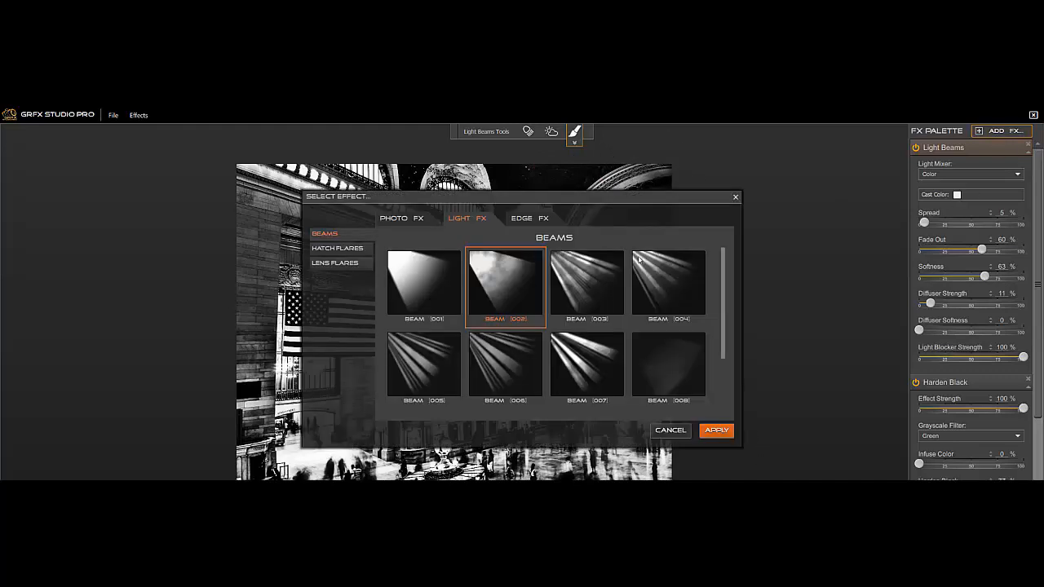
double_click(475, 297)
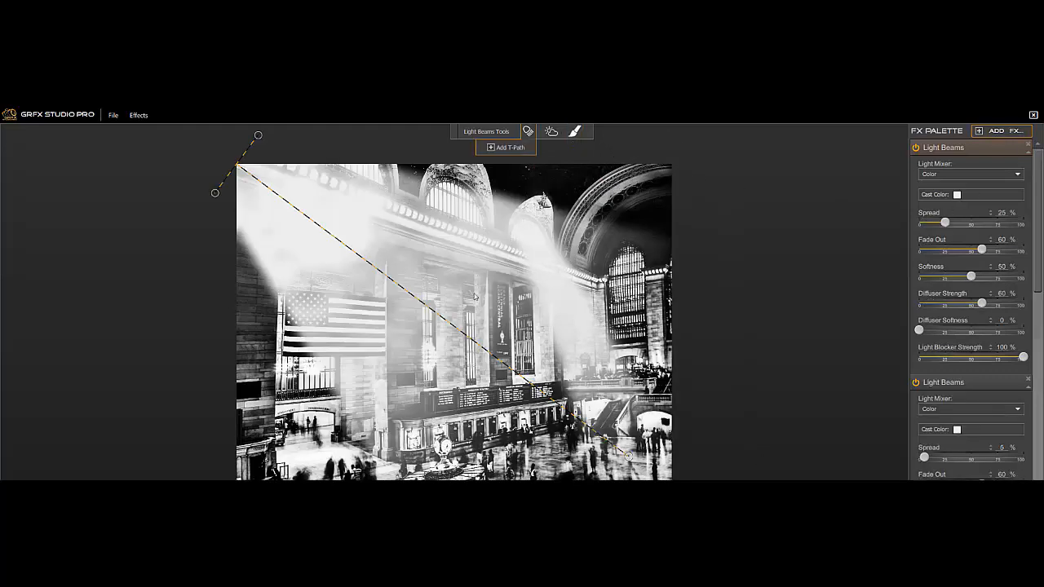
left_click_drag(627, 453, 430, 444)
left_click_drag(353, 333, 555, 353)
left_click_drag(634, 464, 519, 462)
left_click_drag(490, 357, 500, 349)
left_click_drag(414, 186, 433, 180)
left_click_drag(477, 239, 463, 251)
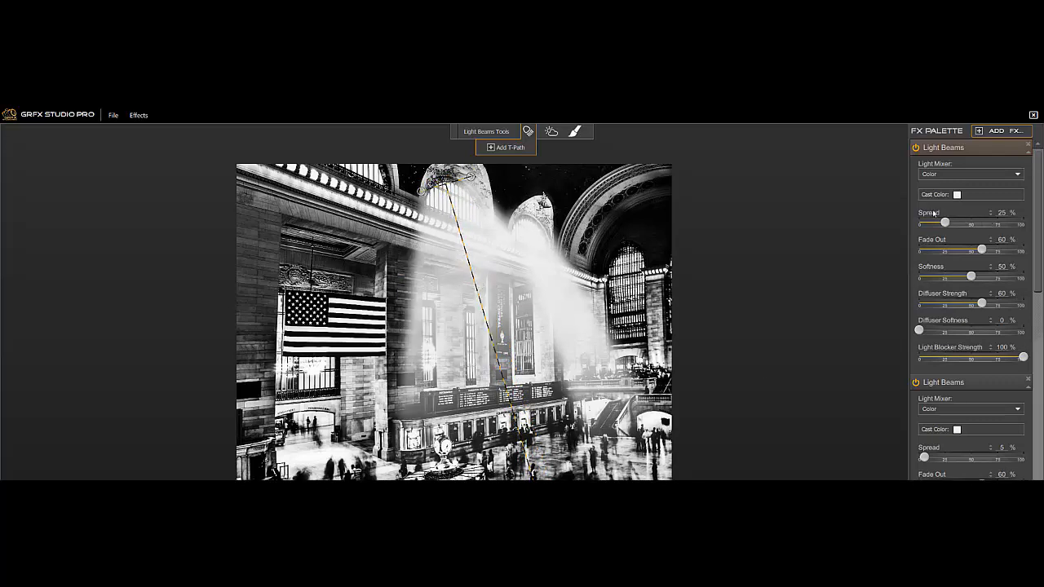
Step: Set the second beam's Spread to 3%, Softness to 19% and Diffuser Strength to 16%, and fine-tune its path
left_click_drag(944, 222, 922, 224)
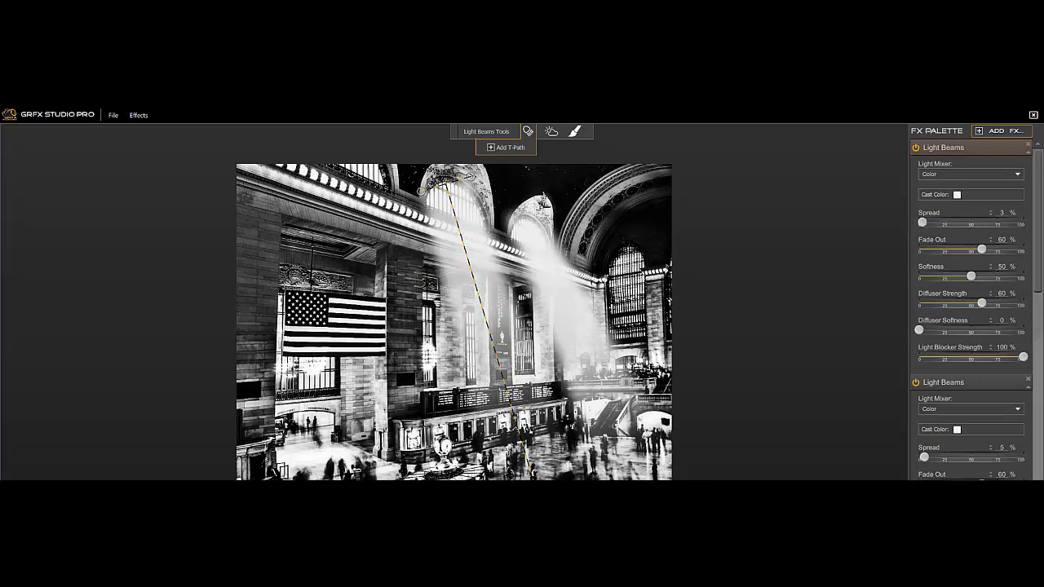
left_click_drag(531, 474, 552, 476)
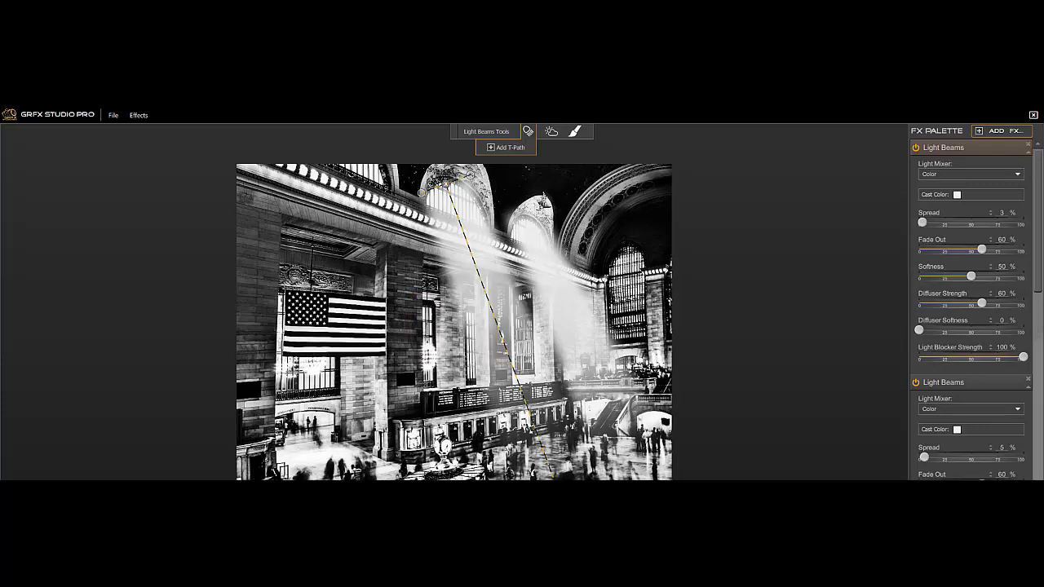
left_click_drag(938, 279, 940, 277)
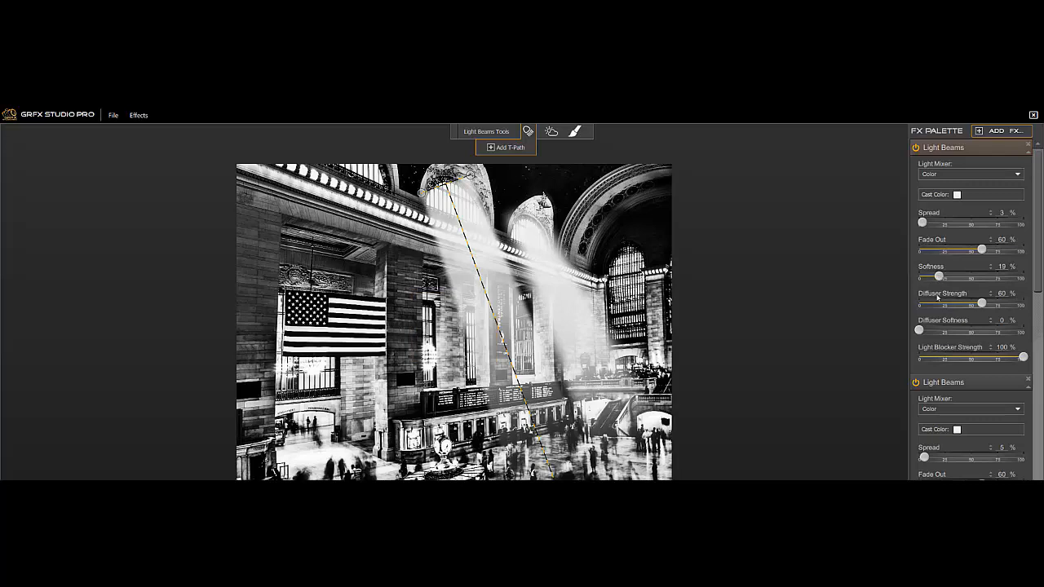
left_click(932, 304)
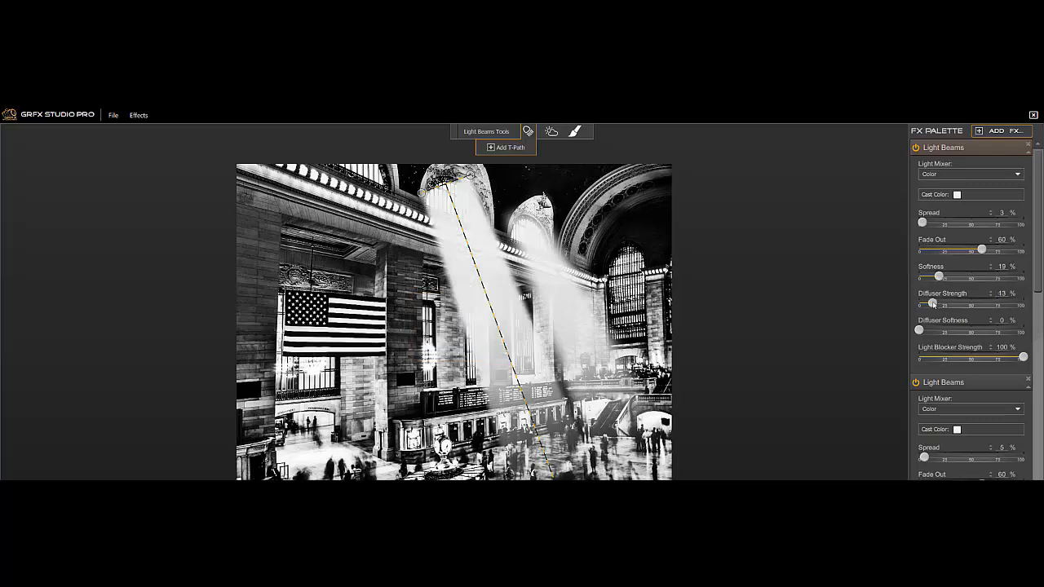
left_click_drag(933, 303, 935, 302)
left_click_drag(460, 223, 459, 219)
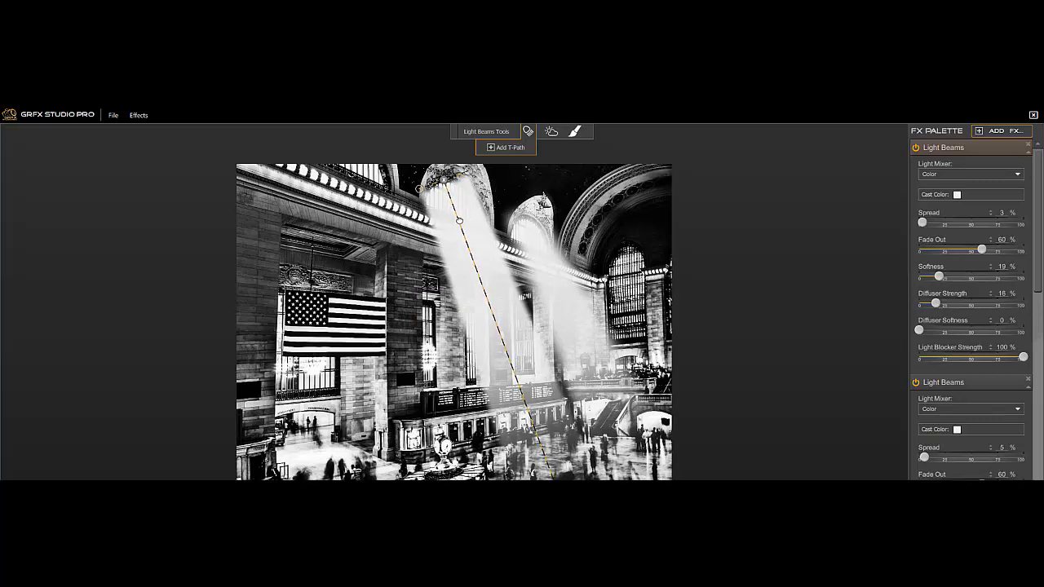
Step: Reduce the Light Beams mask brush size, raise its opacity, and brush around the top of the larger middle arched window
left_click(576, 133)
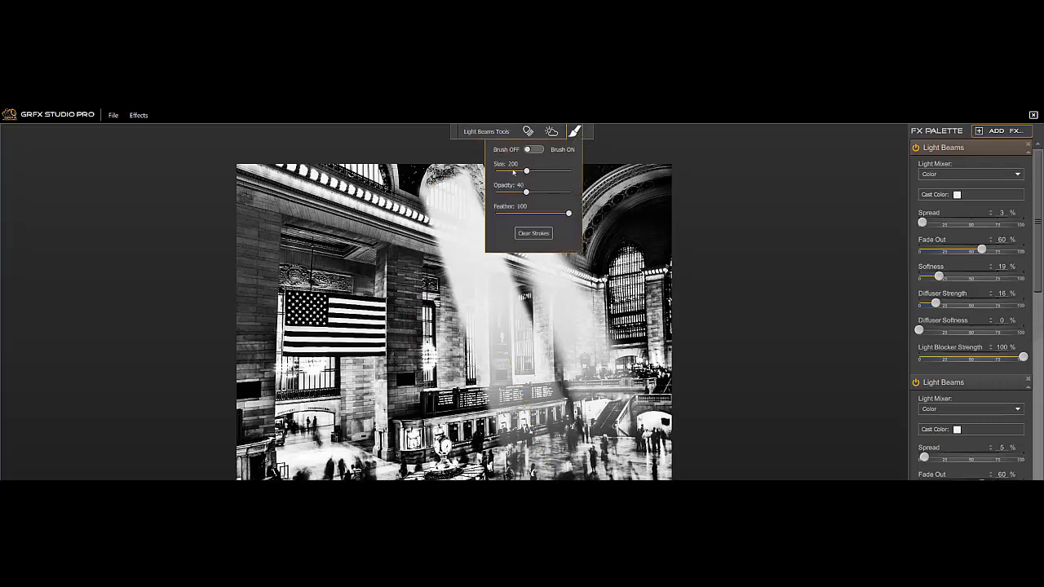
left_click(505, 172)
left_click(558, 193)
mouse_move(489, 185)
left_mouse_down()
mouse_move(457, 168)
mouse_move(488, 191)
mouse_move(453, 171)
mouse_move(407, 192)
left_mouse_up()
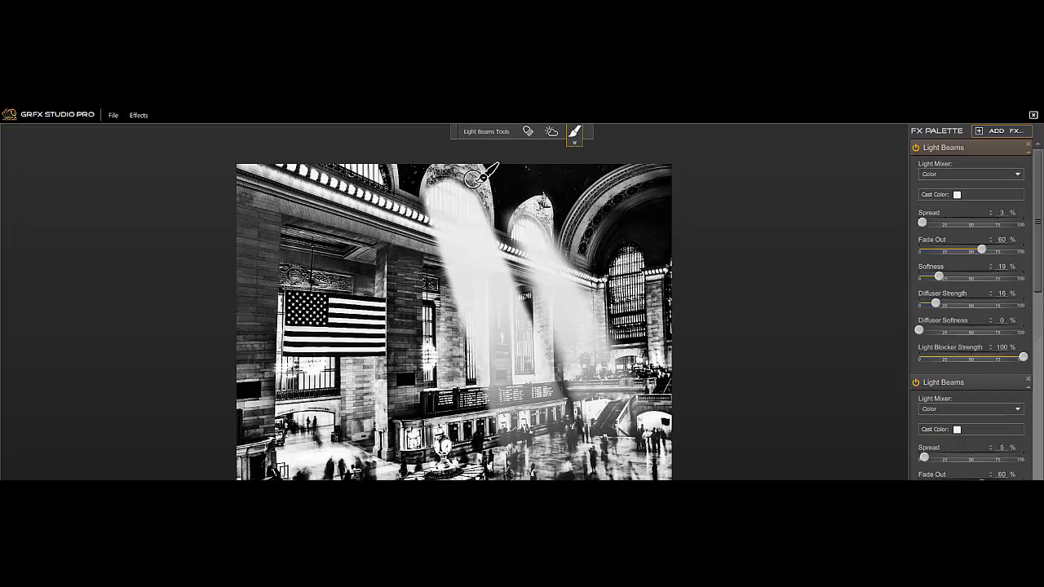
left_click_drag(477, 173, 478, 185)
Step: Add a Beam (003) light effect running from above the leftmost arched window down toward the clock on the floor
left_click(1002, 132)
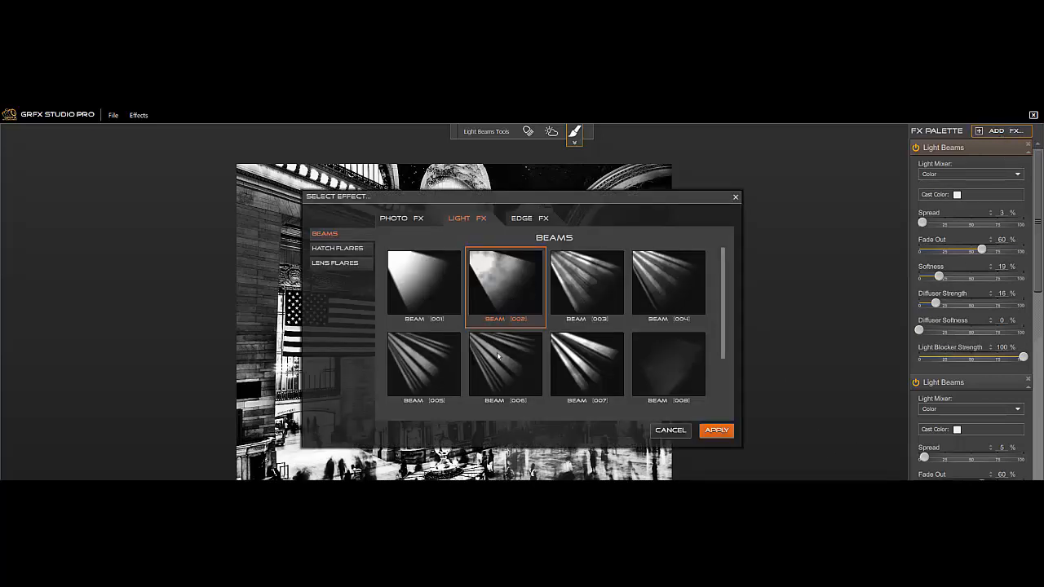
double_click(584, 299)
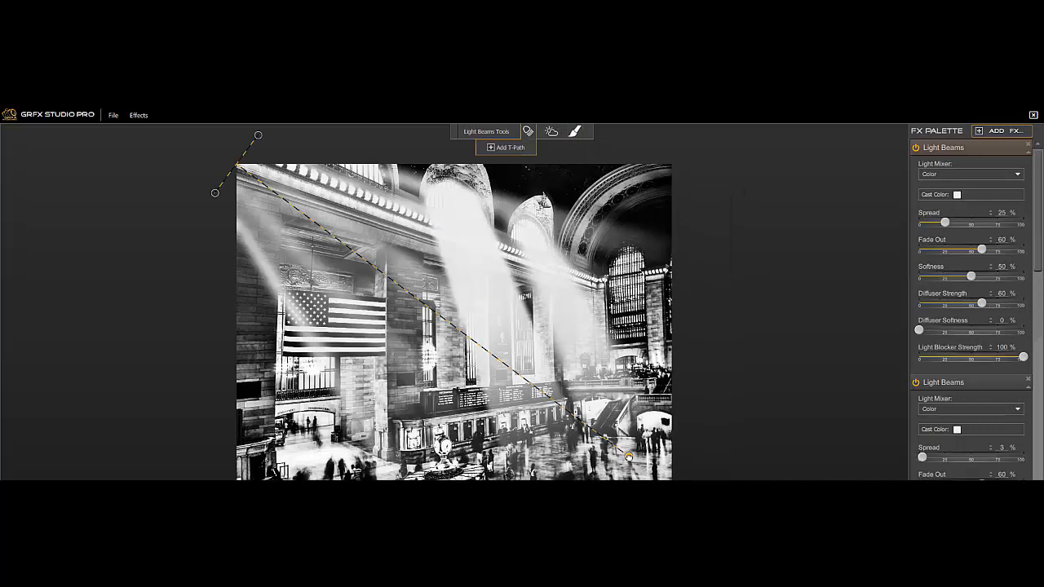
left_click_drag(627, 456, 396, 439)
left_click_drag(359, 364, 423, 339)
left_click_drag(467, 410, 426, 471)
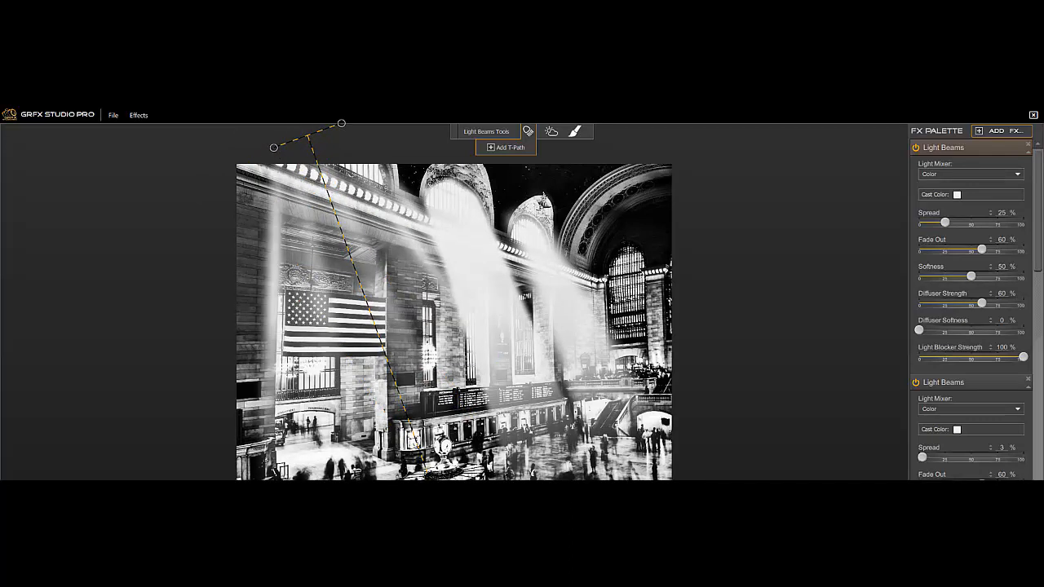
Step: Set the new beam's Spread to 1%, Softness to 8% and Diffuser Strength to 17%, and shift its path slightly toward the middle window
left_click_drag(928, 223, 923, 223)
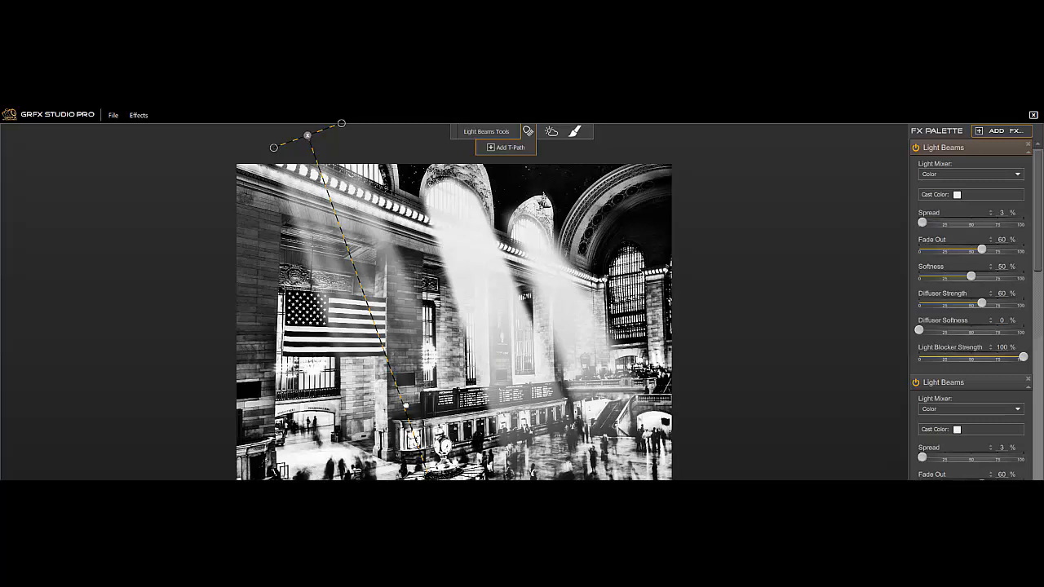
left_click_drag(404, 407, 424, 408)
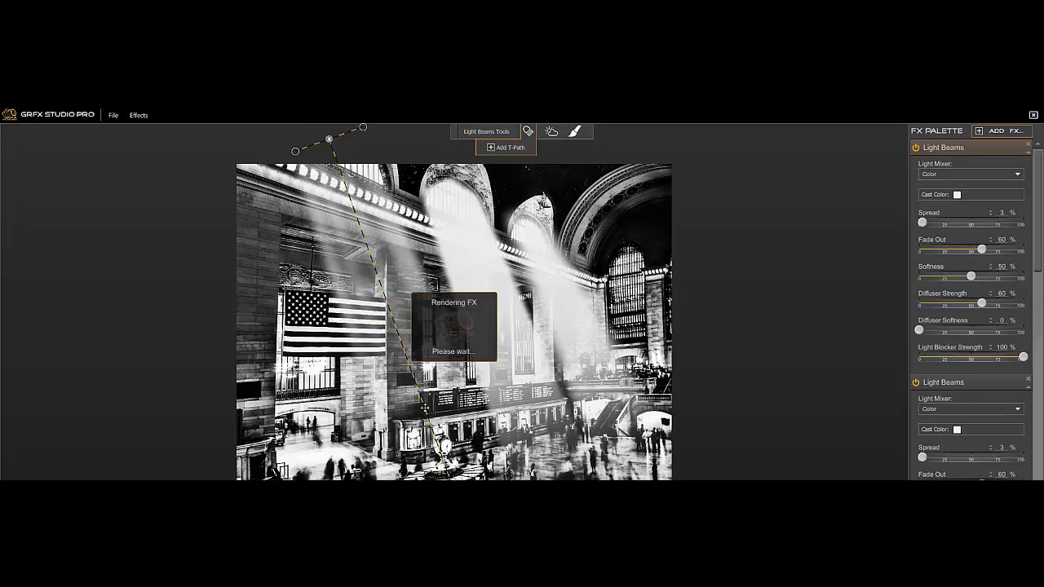
left_click_drag(449, 479, 444, 479)
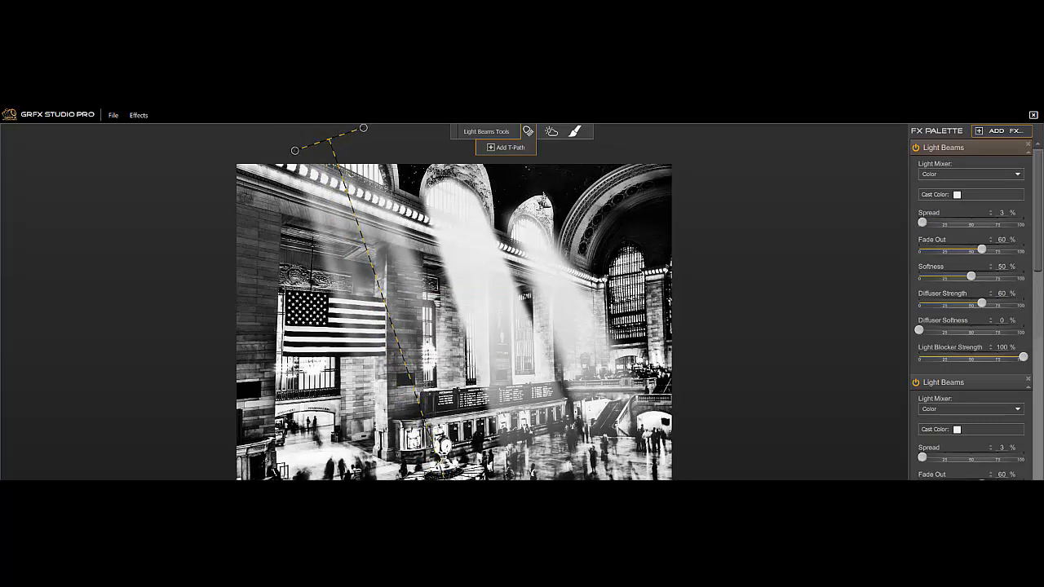
left_click(928, 278)
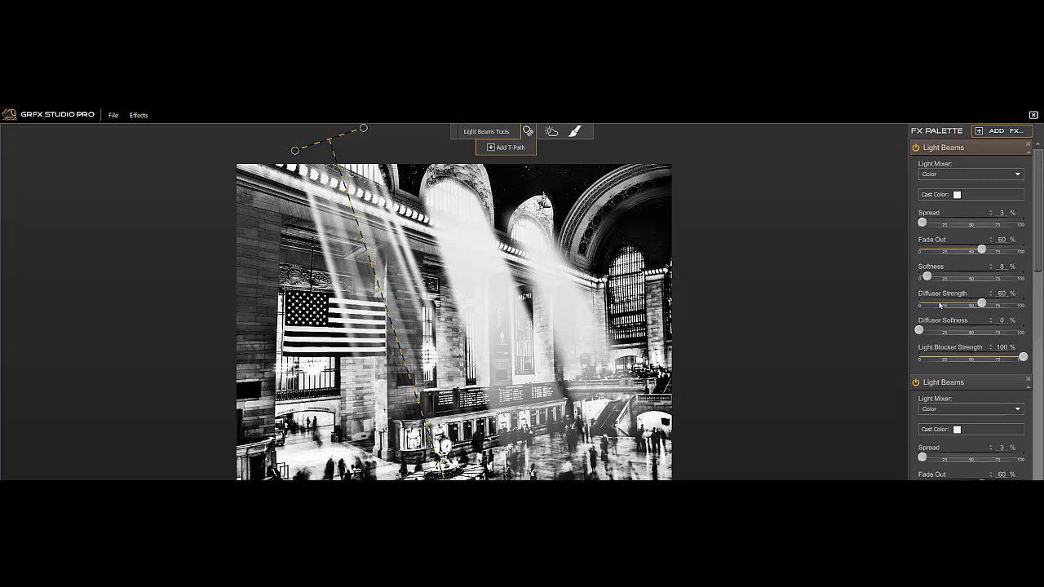
left_click(938, 304)
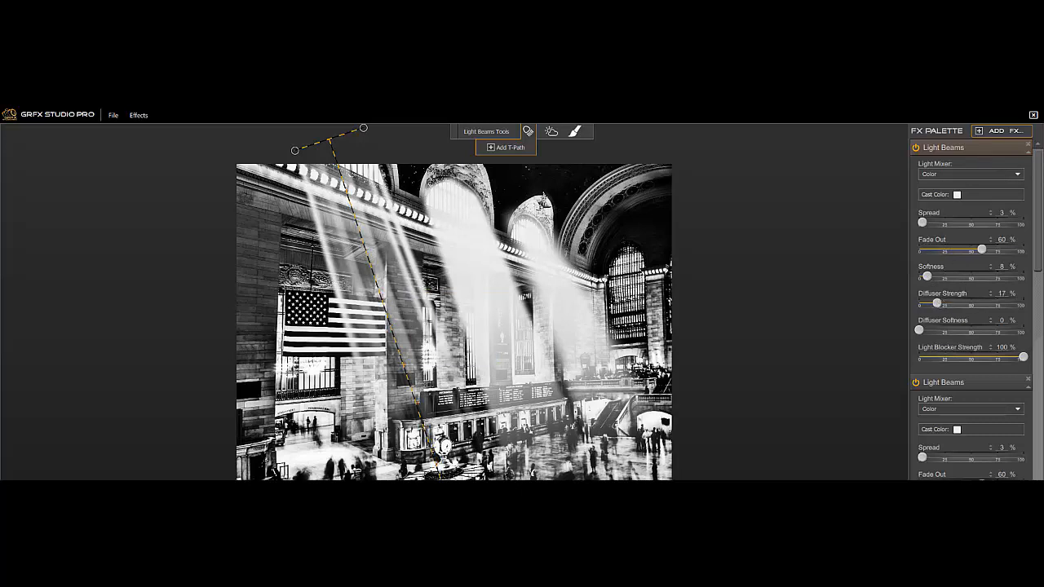
left_click_drag(922, 222, 919, 224)
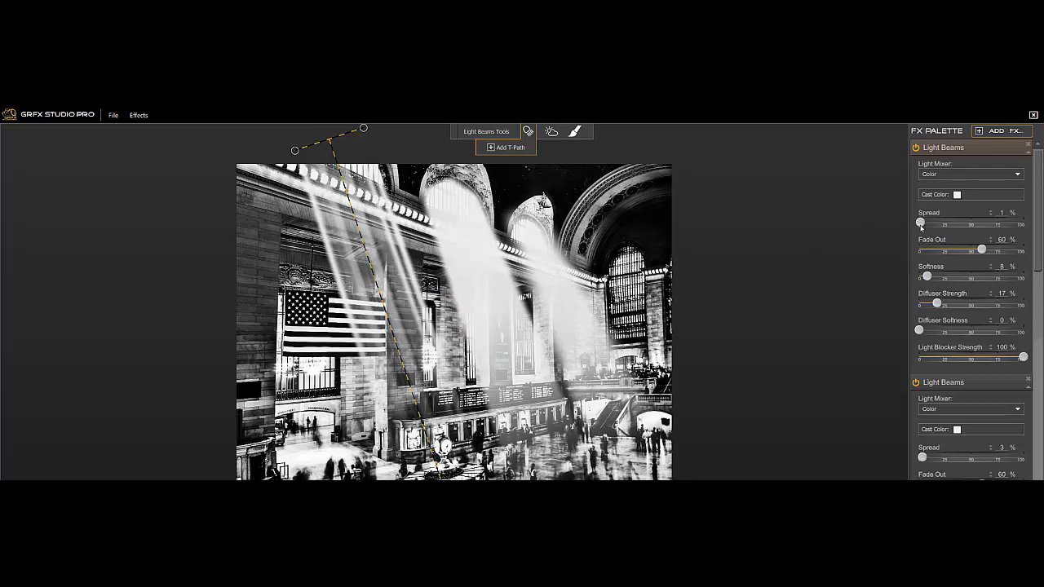
left_click_drag(329, 141, 334, 143)
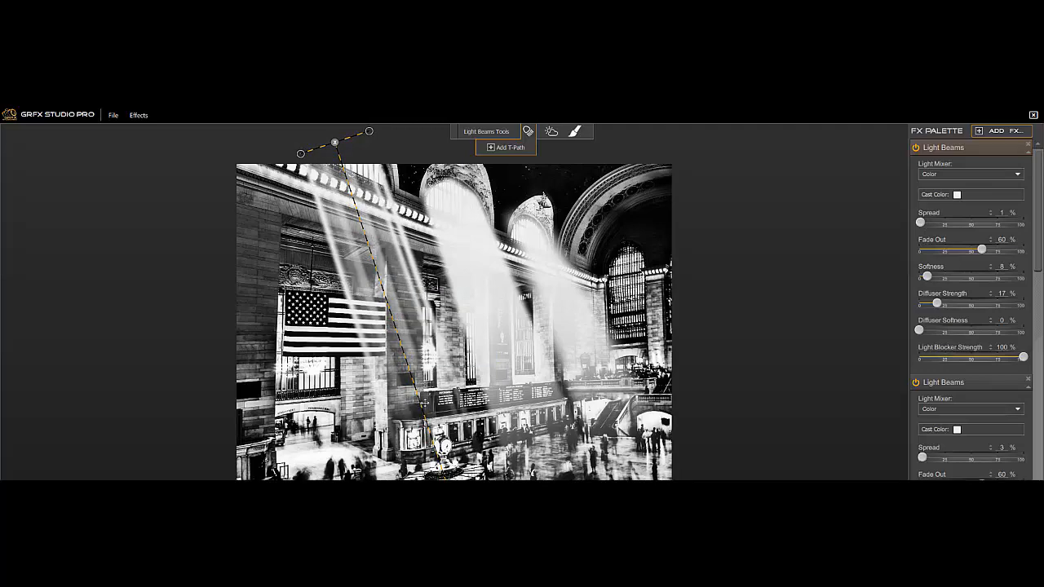
Step: Add another Beam (003) light effect over the leftmost arched window, ending near the clock like the previous beam
left_click(993, 131)
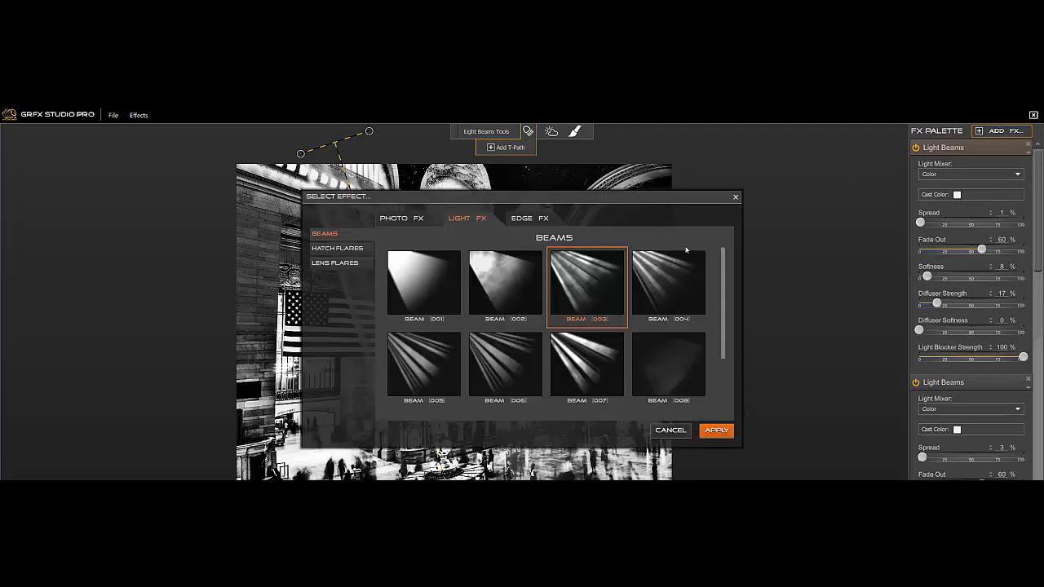
double_click(577, 281)
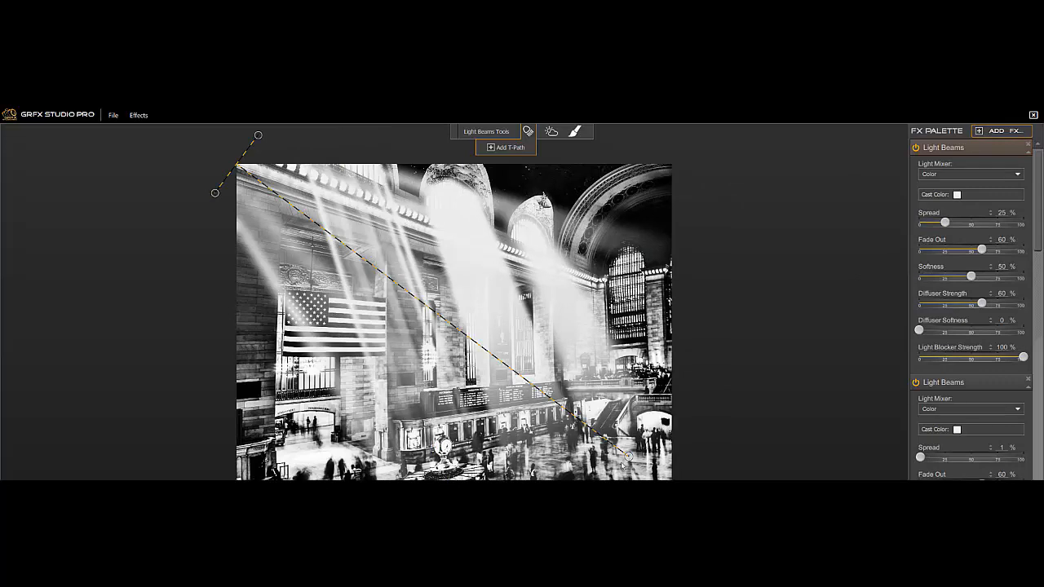
left_click_drag(628, 456, 450, 474)
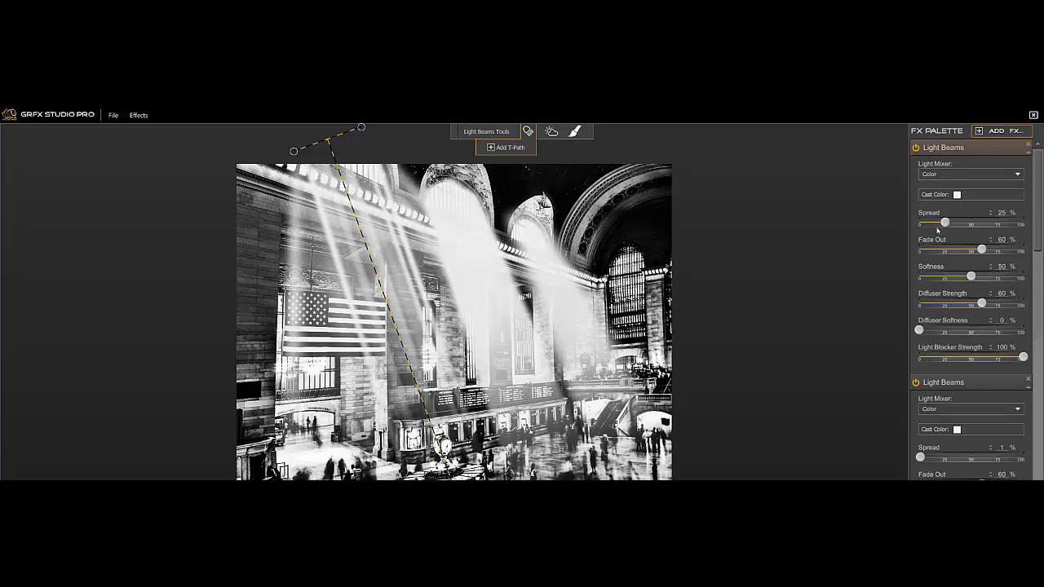
Step: Set this beam's Spread to 2%, Diffuser Strength to 7% and Softness to 15%, and offset its origin slightly from the previous beam
left_click_drag(945, 222, 921, 223)
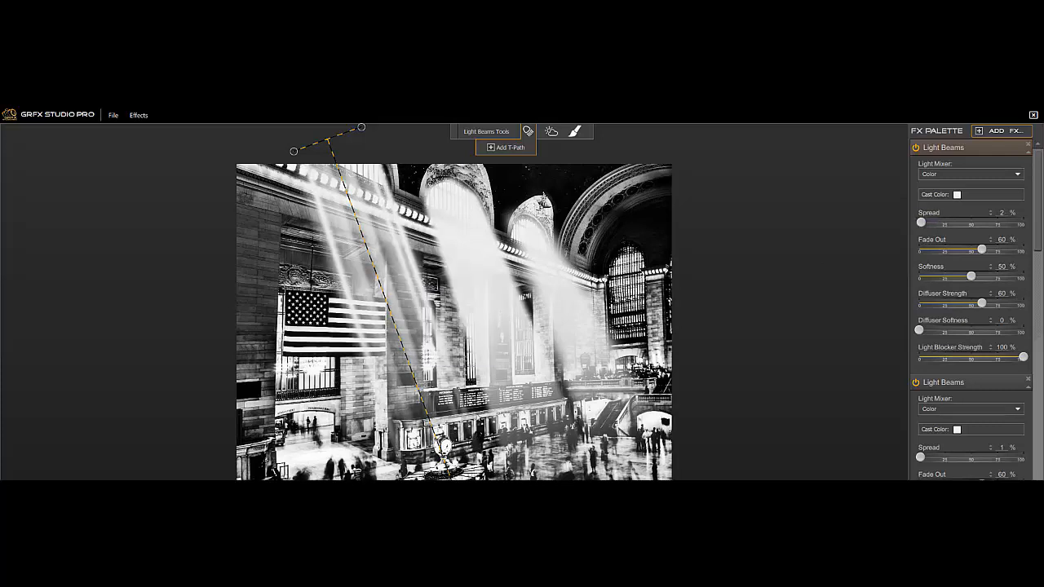
left_click_drag(328, 140, 318, 144)
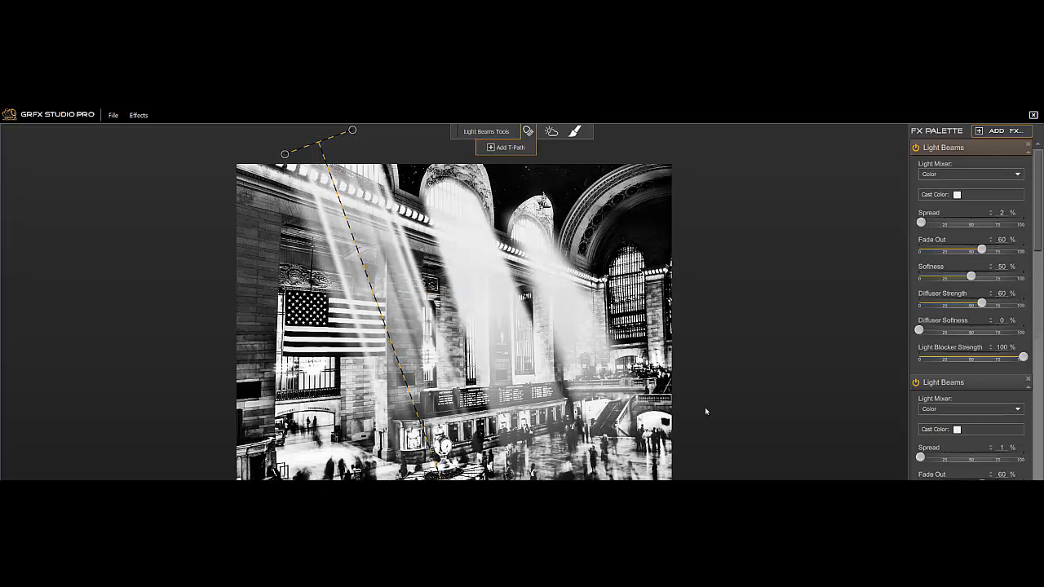
left_click(927, 303)
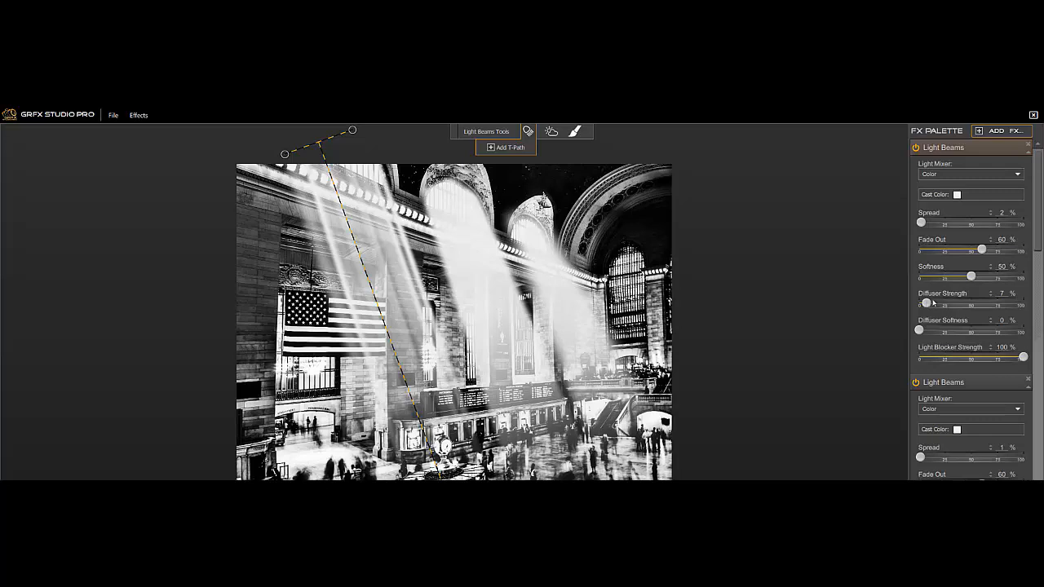
left_click(935, 277)
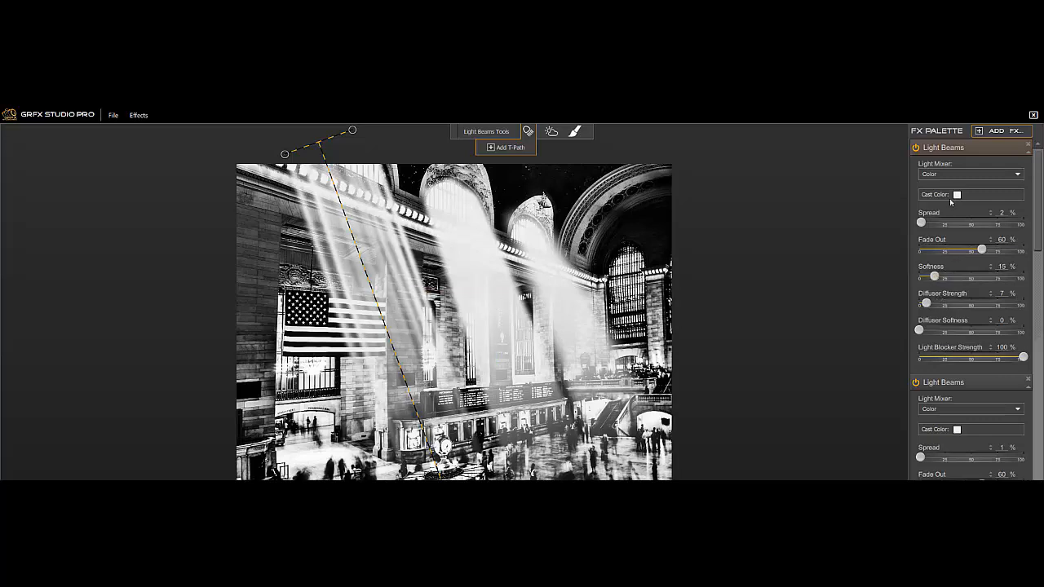
Step: Add a Beam (002) light effect running from above the leftmost arched window down past the clock
left_click(995, 131)
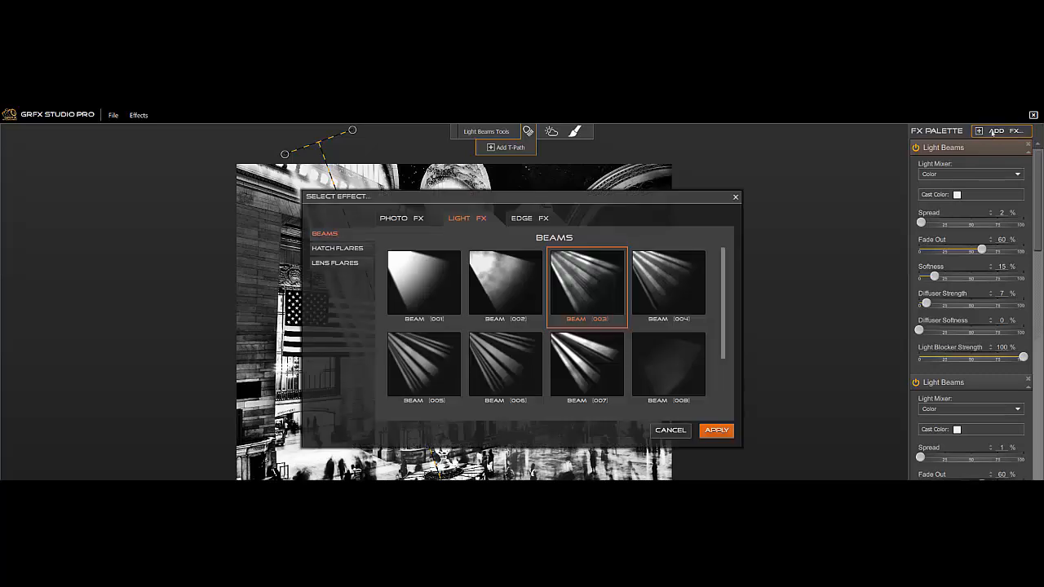
double_click(499, 282)
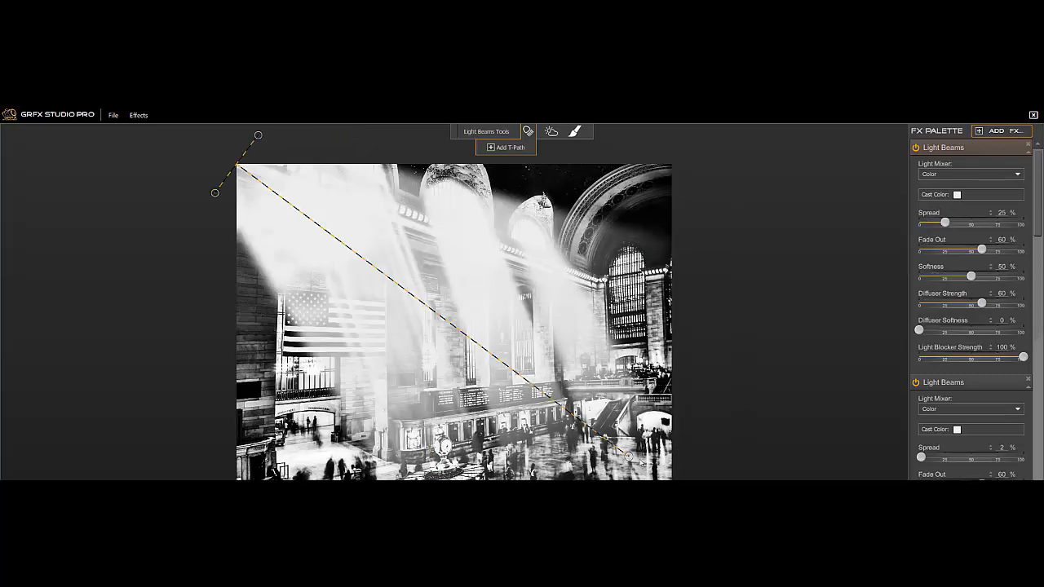
left_click_drag(629, 456, 349, 395)
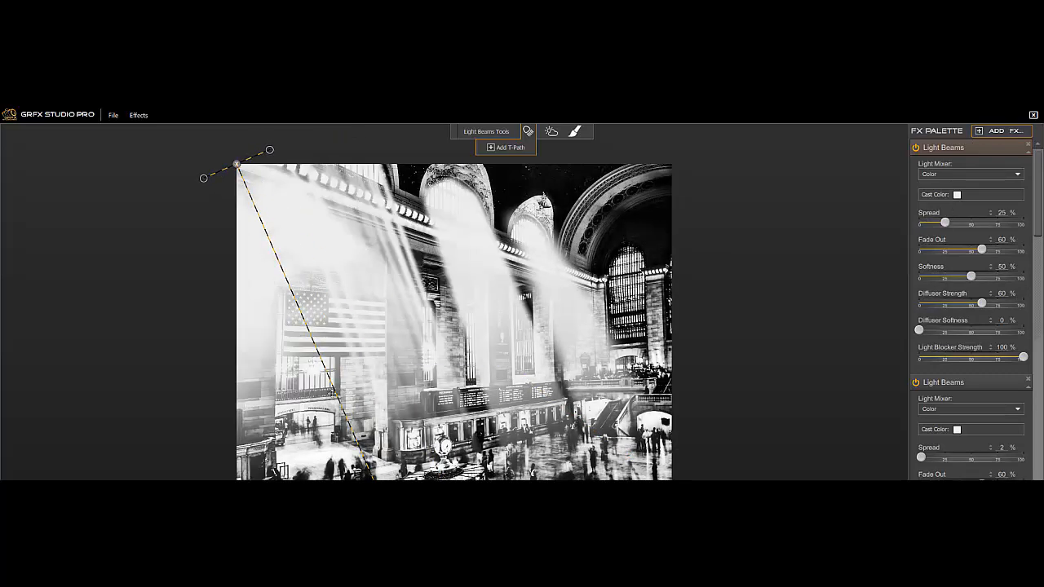
left_click_drag(236, 164, 328, 137)
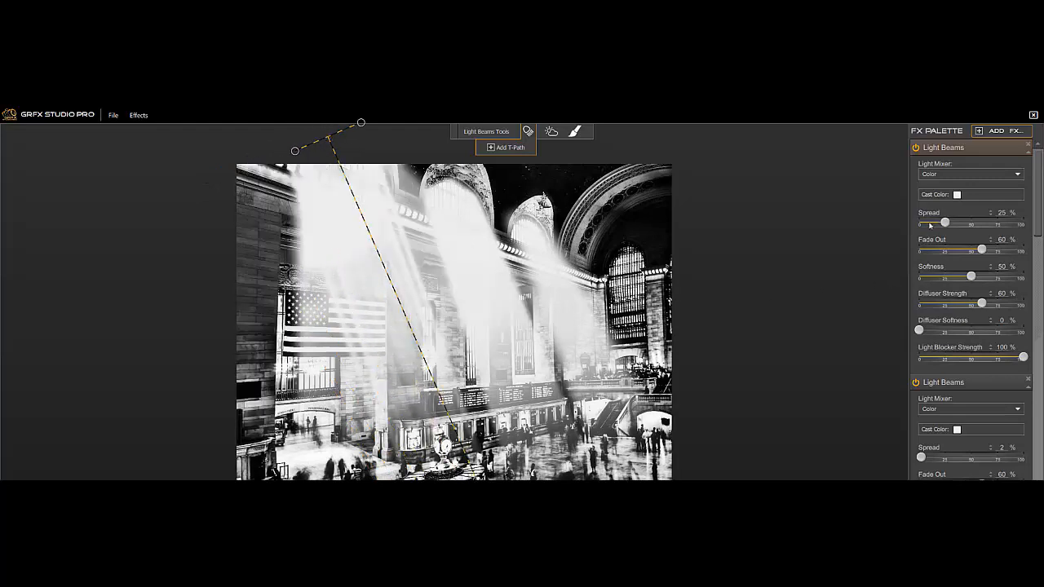
Step: Set this Beam (002) effect's Spread to 1%, Diffuser Strength to 87% and Softness to 77%, and nudge its path away from the middle window
left_click_drag(930, 225, 920, 224)
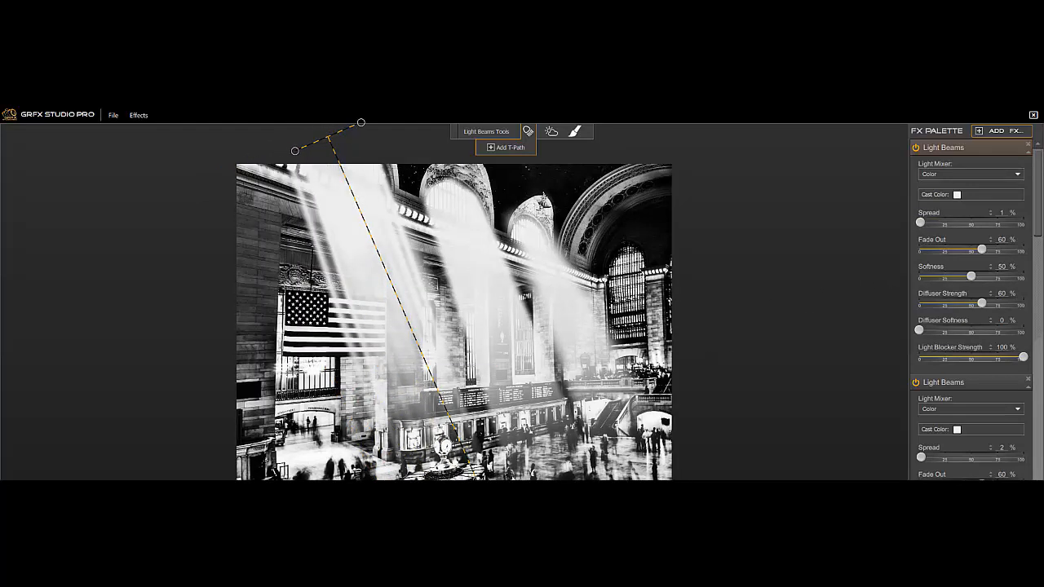
left_click_drag(328, 137, 320, 141)
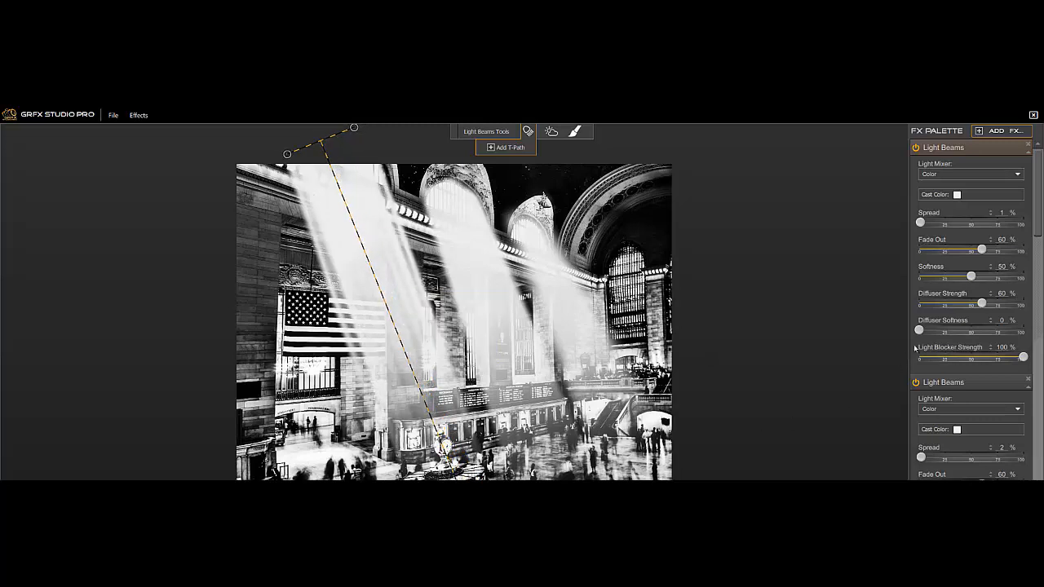
left_click(1011, 305)
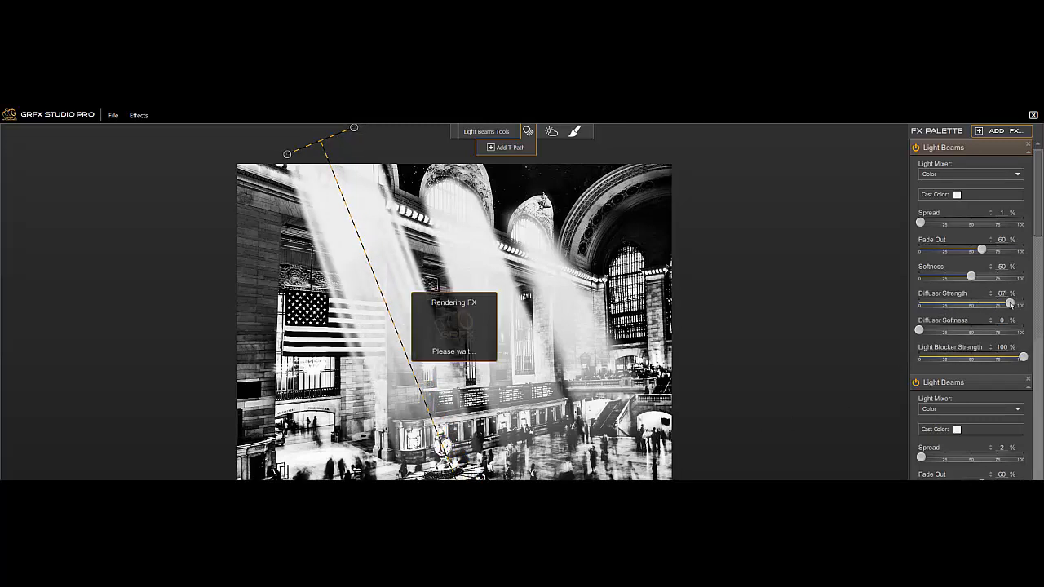
left_click(1001, 277)
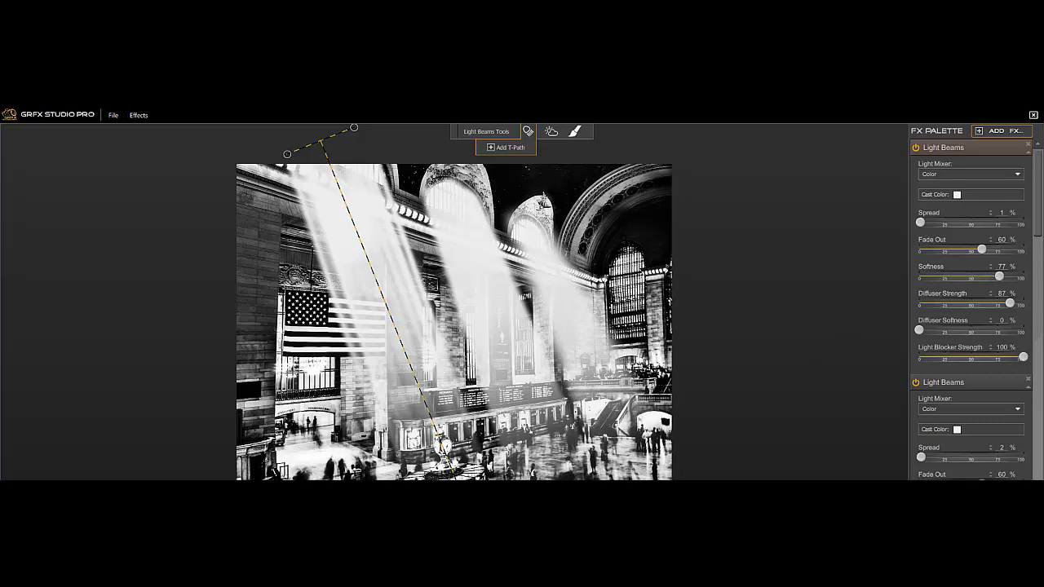
Step: Add a Beam (001) light effect and place it low on the station floor beneath the small middle window's beam
left_click(1002, 131)
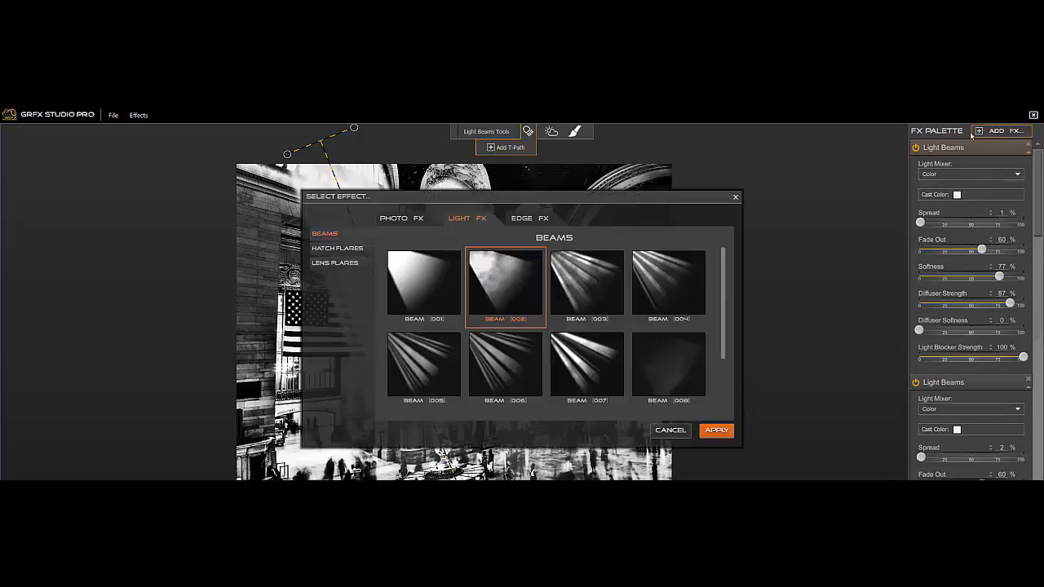
double_click(423, 291)
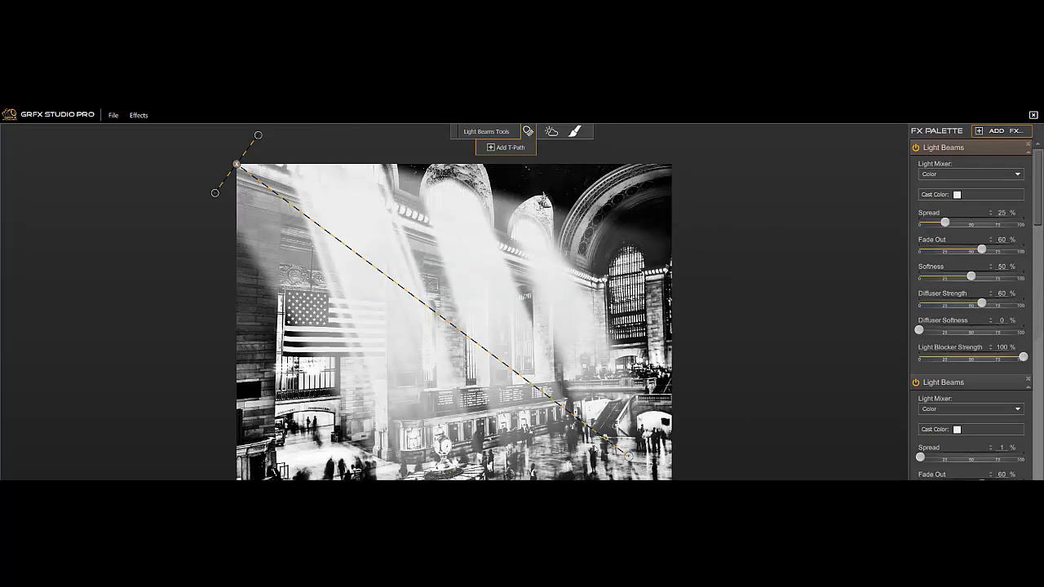
left_click_drag(629, 457, 554, 463)
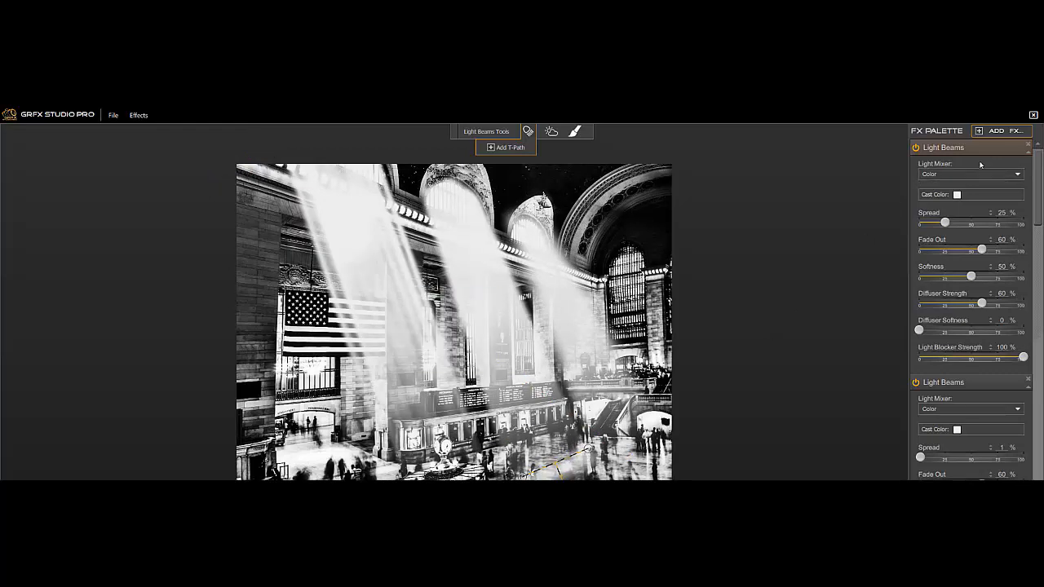
Step: Add another Beam (001) light effect and shorten it over the floor by the bright doorway beside the staircase
left_click(995, 132)
double_click(425, 283)
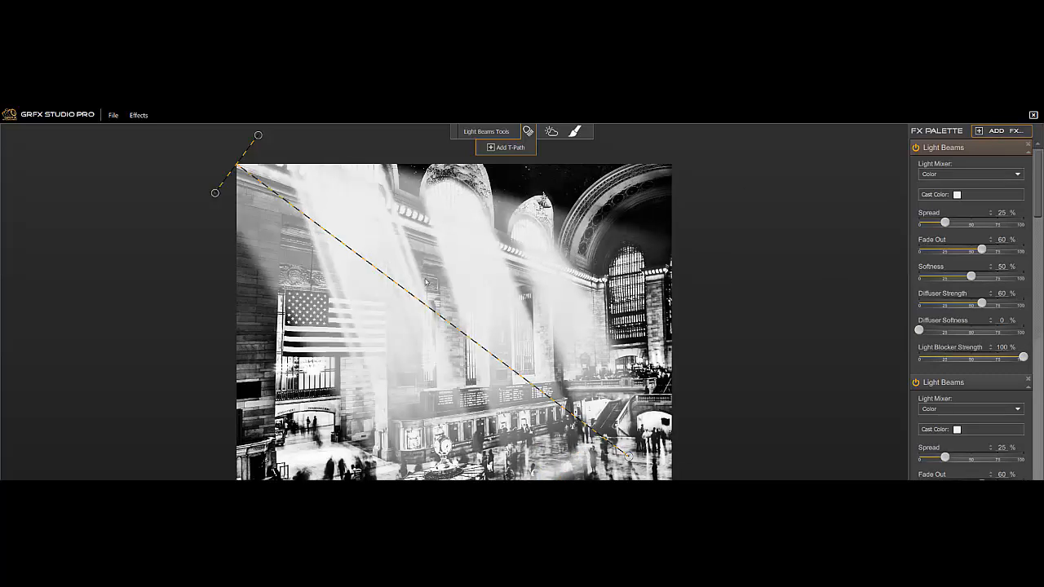
left_click_drag(443, 382, 251, 190)
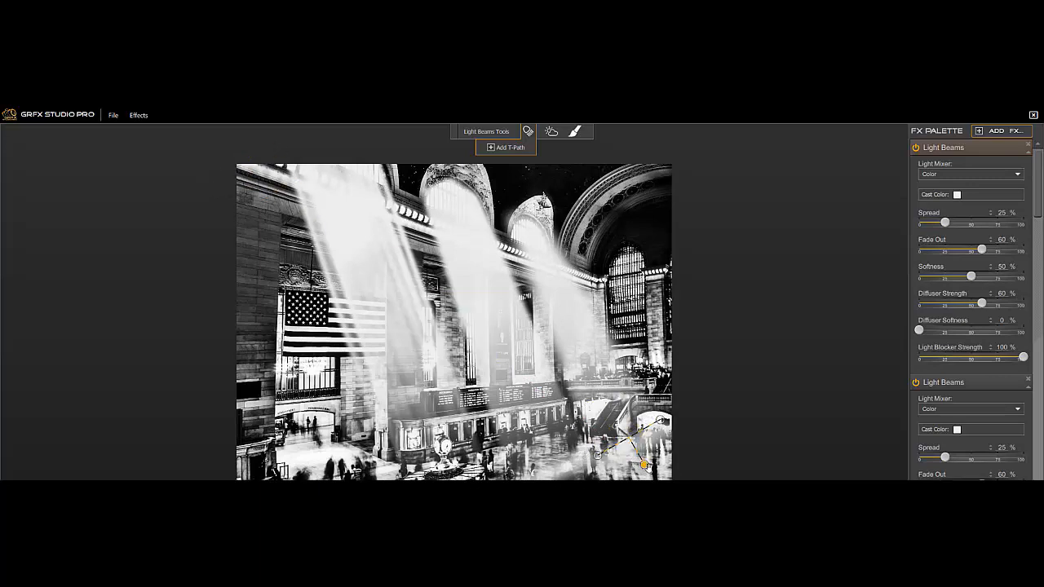
left_click(641, 463)
left_click_drag(642, 464, 627, 434)
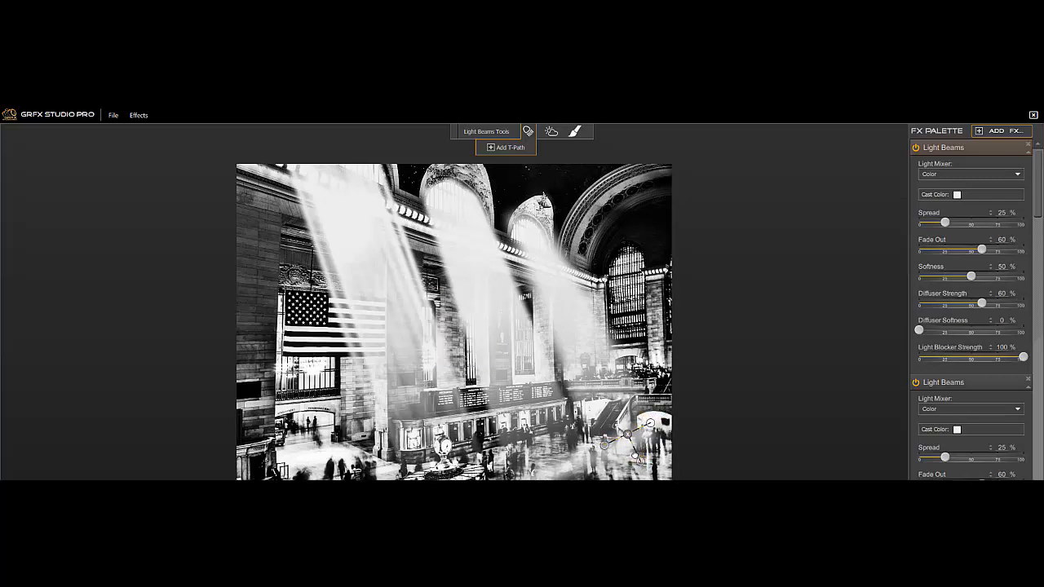